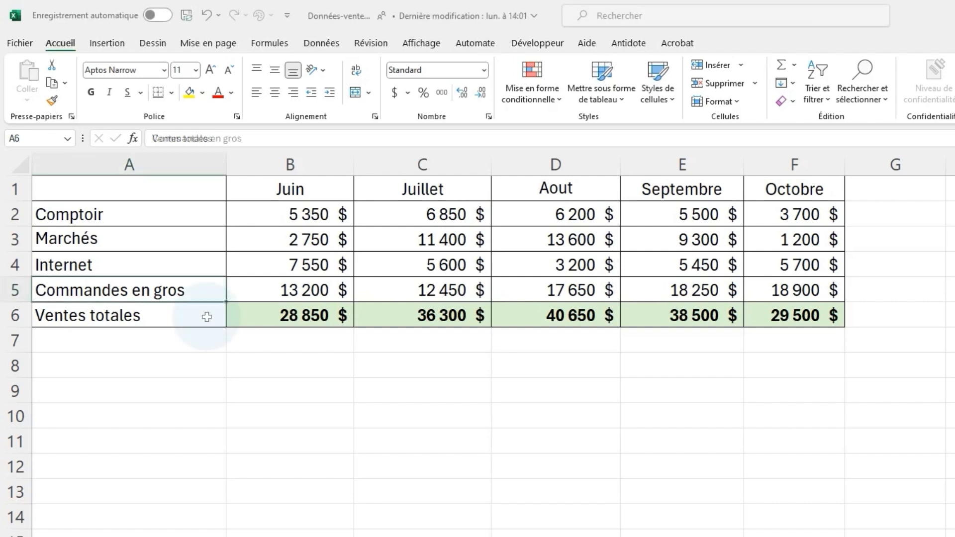
- Examine the Ventes totales row label and the month headers from Juin to Octobre
click(207, 317)
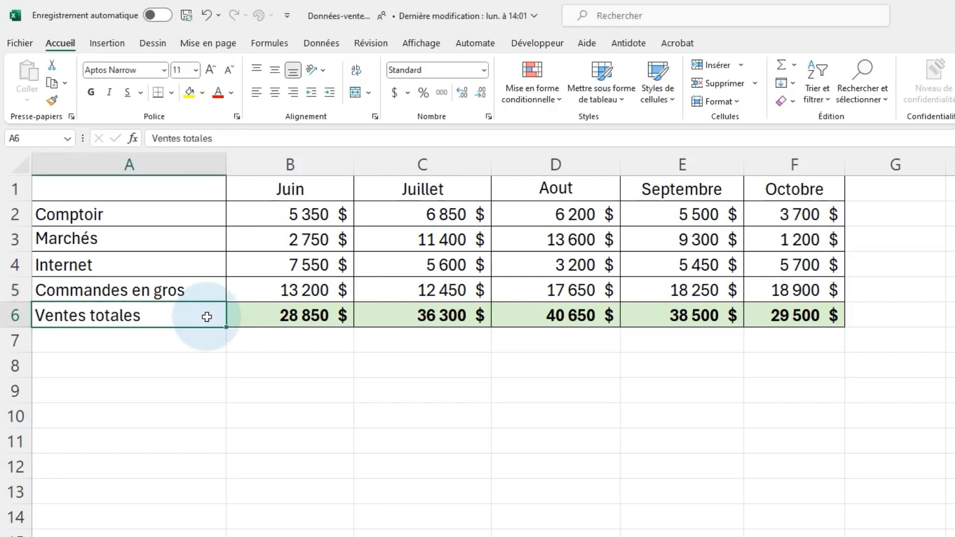
click(346, 188)
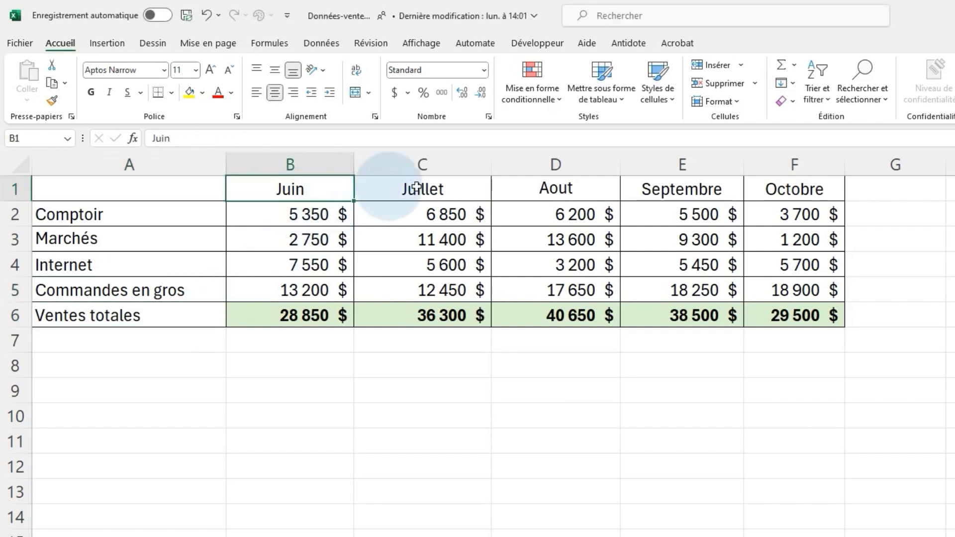
click(468, 189)
click(614, 194)
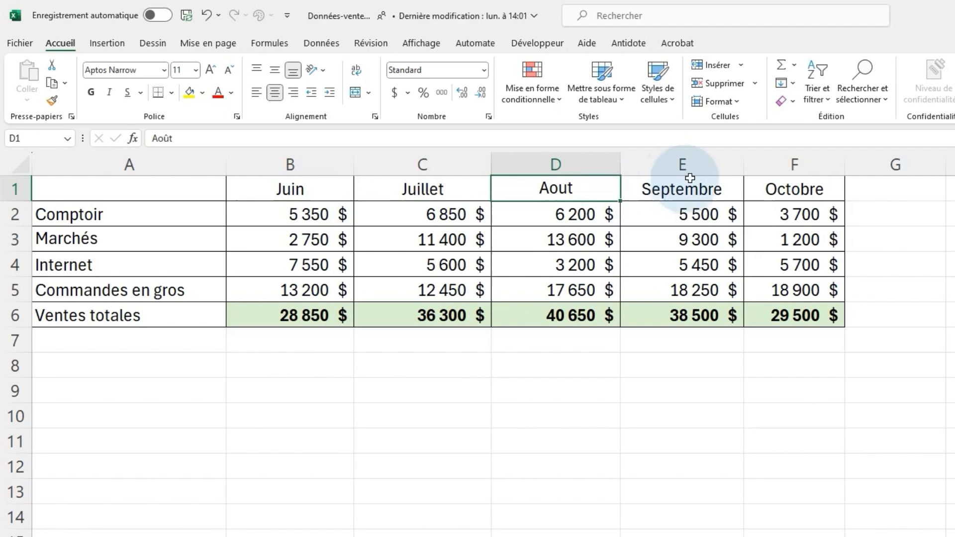
click(732, 185)
click(816, 188)
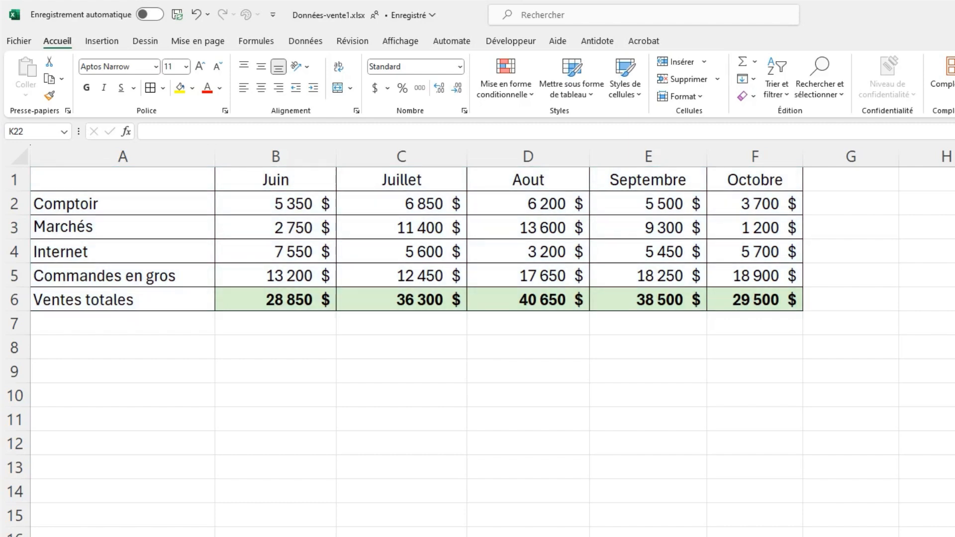
- Select the whole sales table, cells A1 to F6, including the headers and the totals row
click(197, 187)
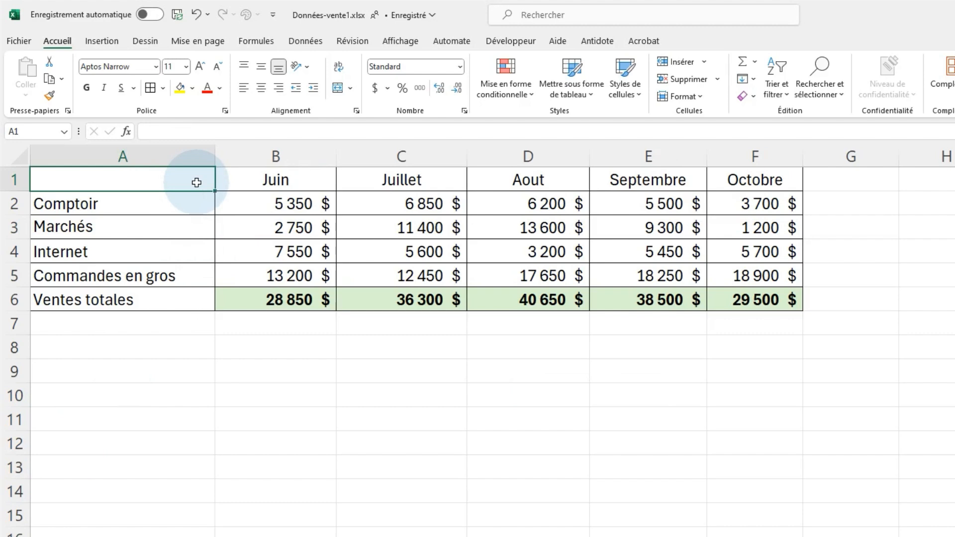
drag(197, 182, 716, 299)
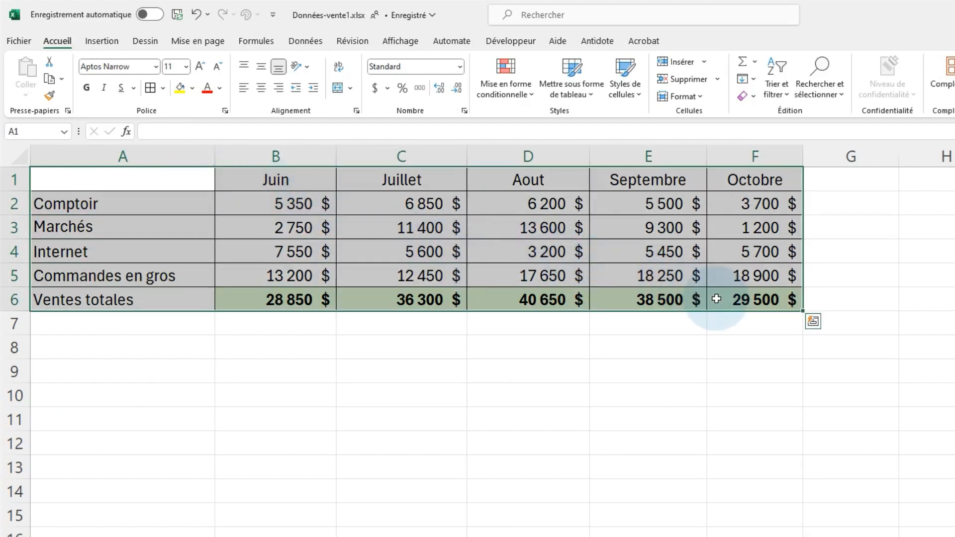
click(187, 200)
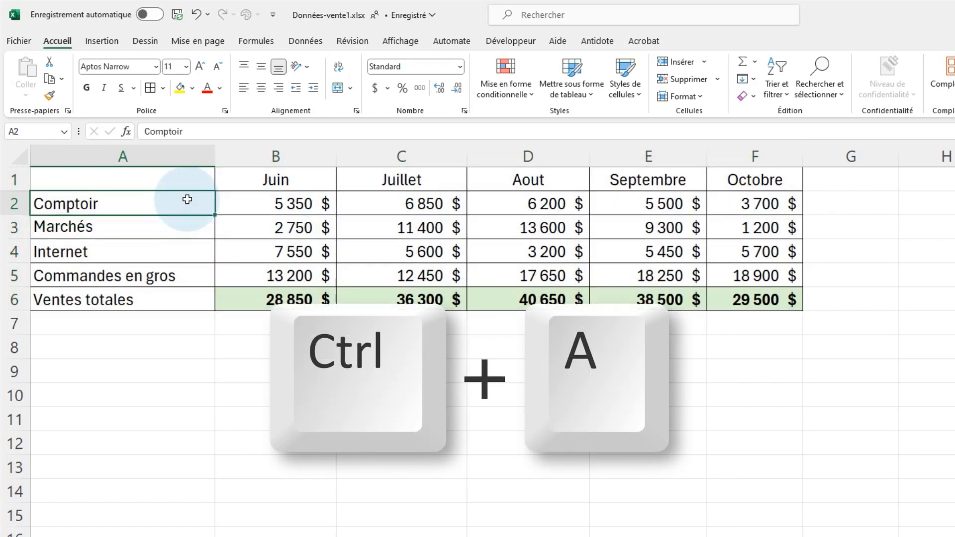
key(ctrl+a)
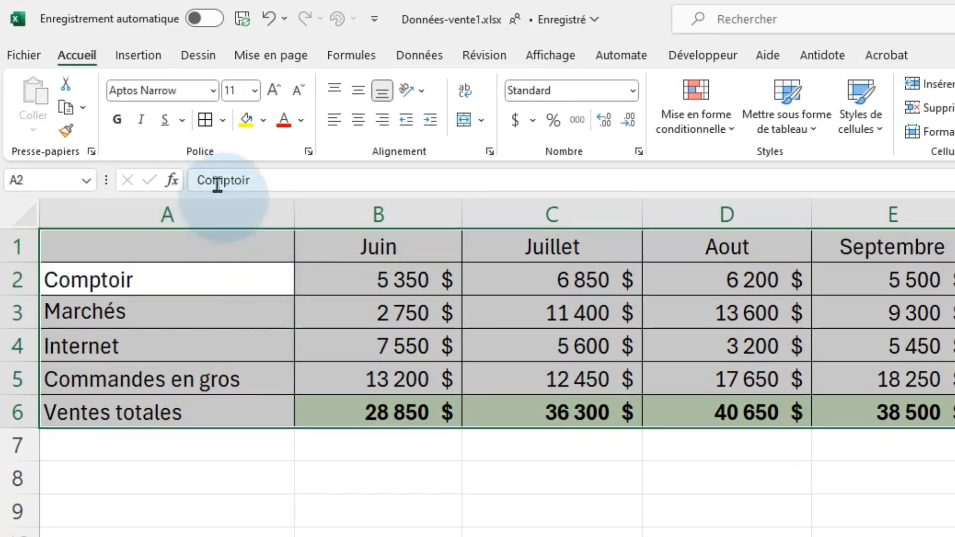
- Look through the recommended charts for the selected sales table
click(153, 62)
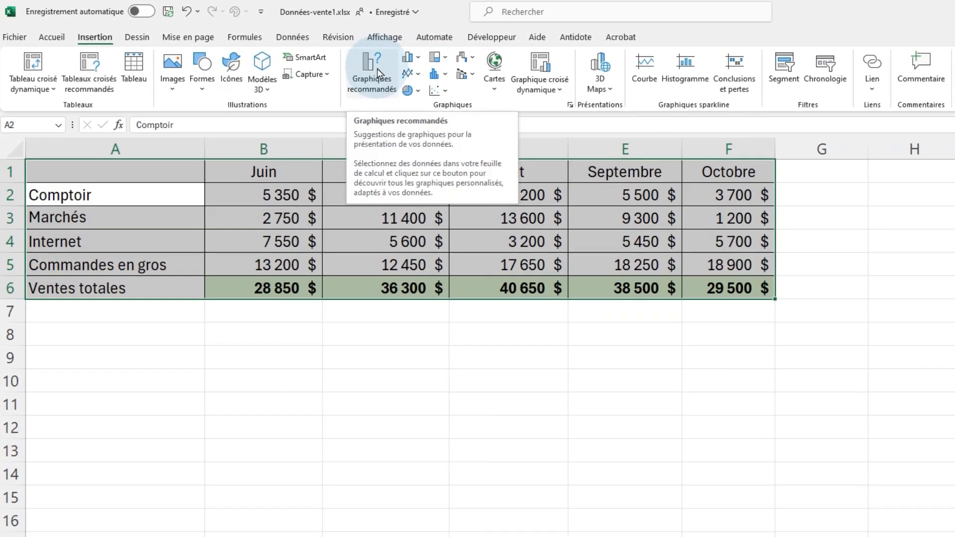
click(540, 101)
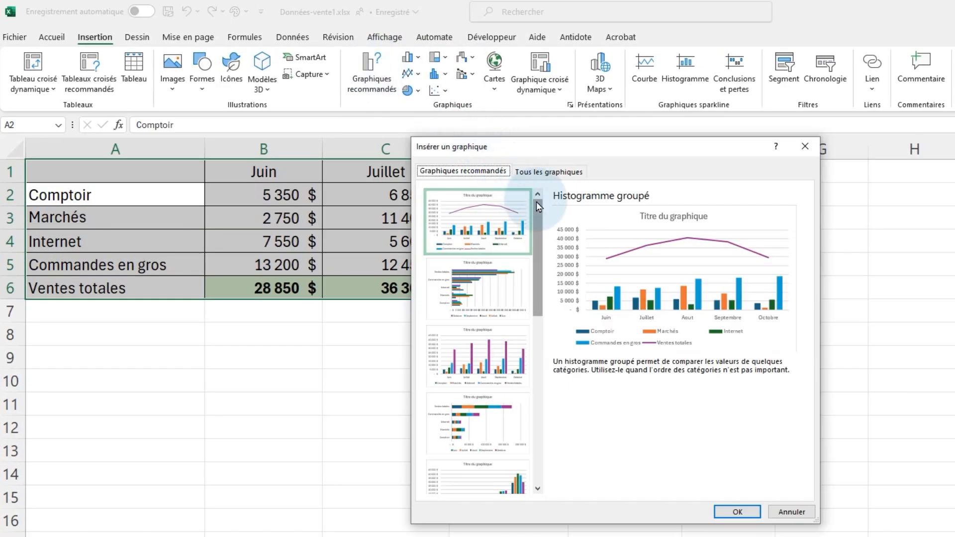
drag(536, 202, 540, 298)
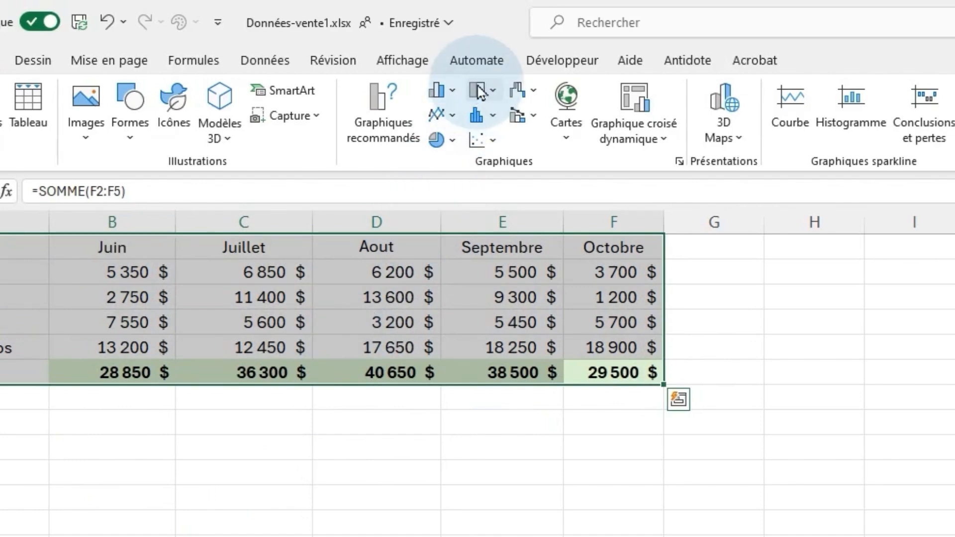
- Insert a 2D clustered column chart from the selected sales data
click(454, 91)
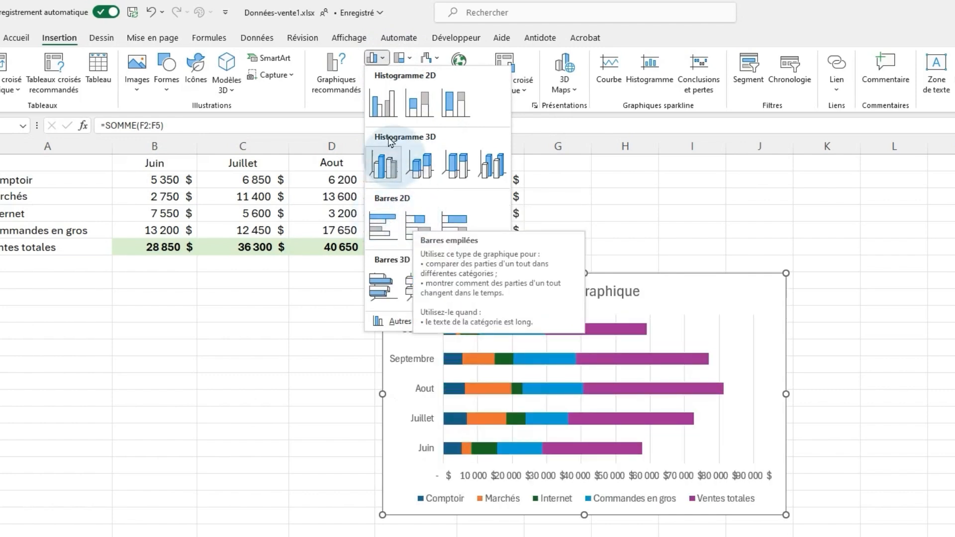
click(381, 106)
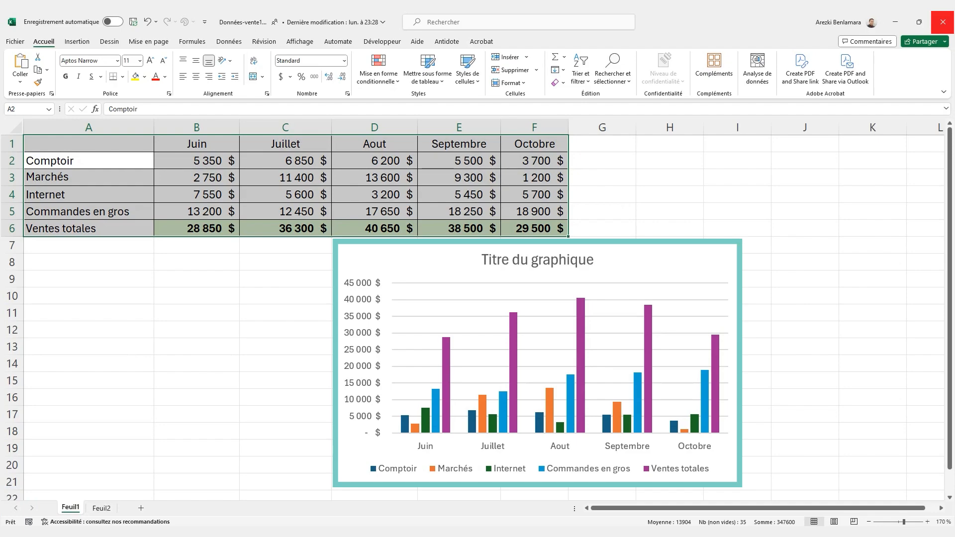
- Preview the available chart styles and colour palettes on the column chart
click(670, 265)
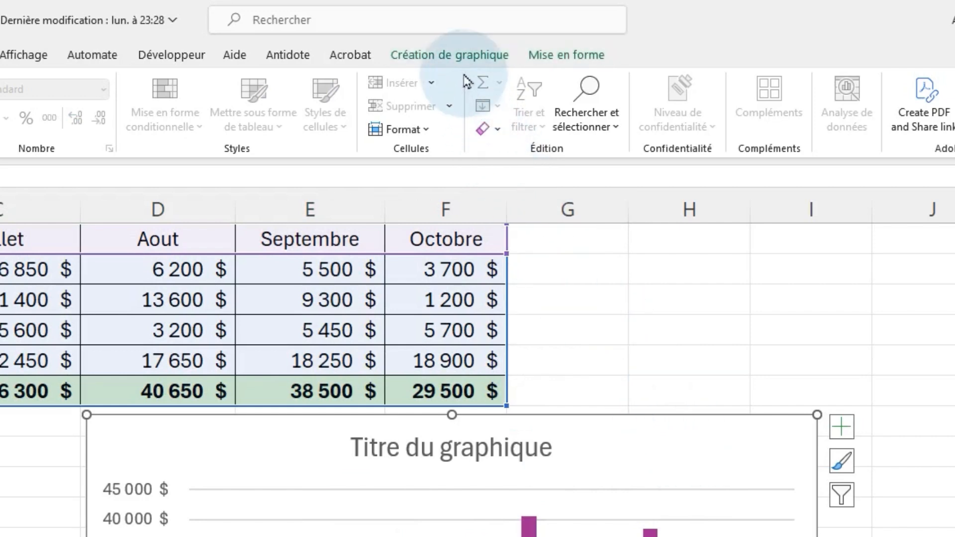
click(450, 56)
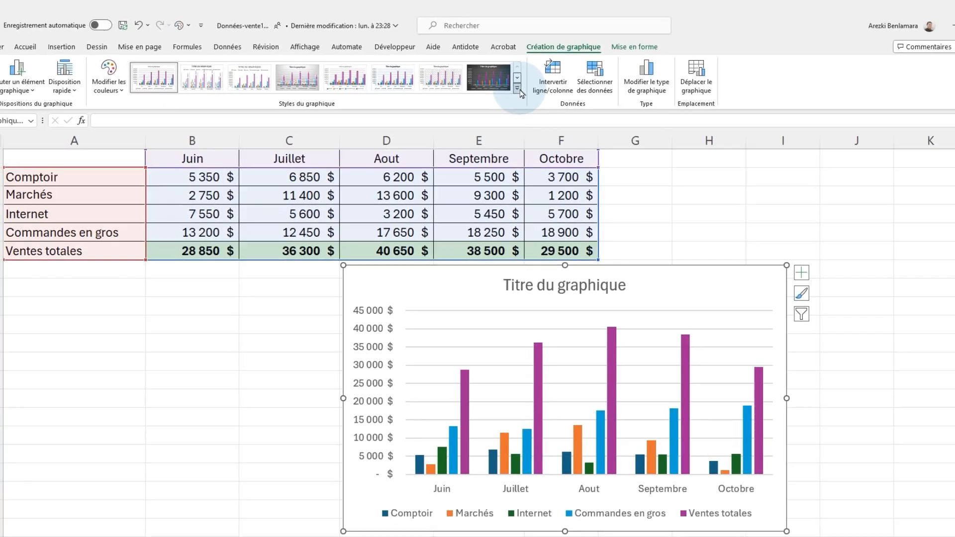
click(518, 89)
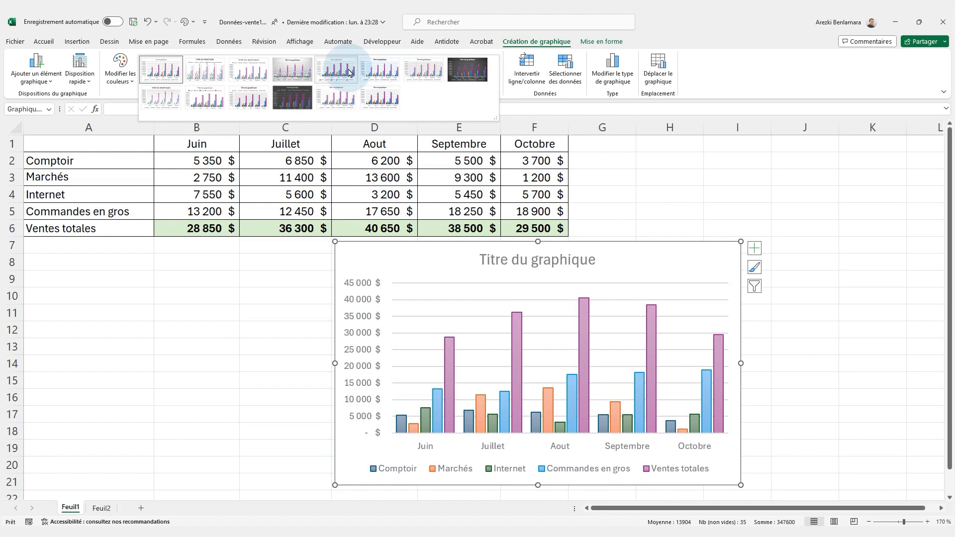
click(120, 68)
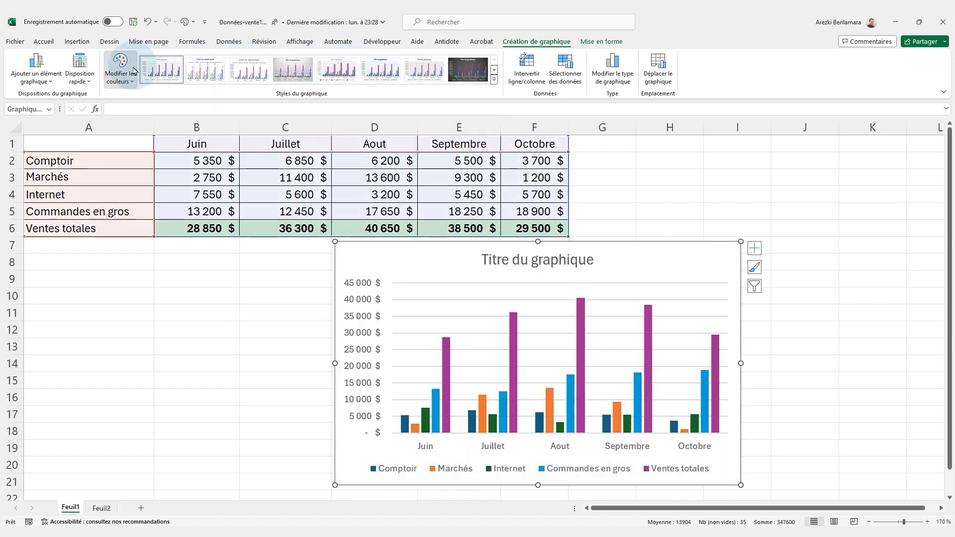
click(121, 70)
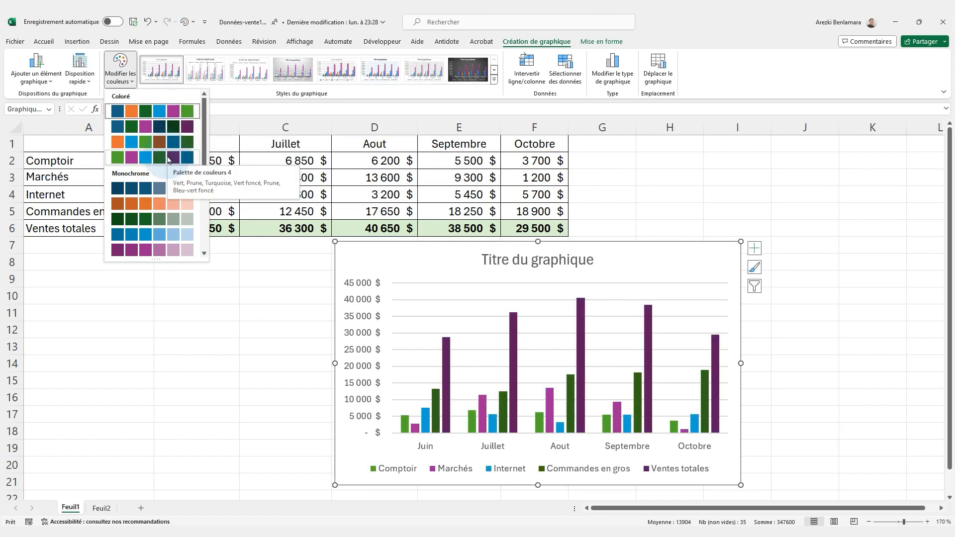
click(92, 83)
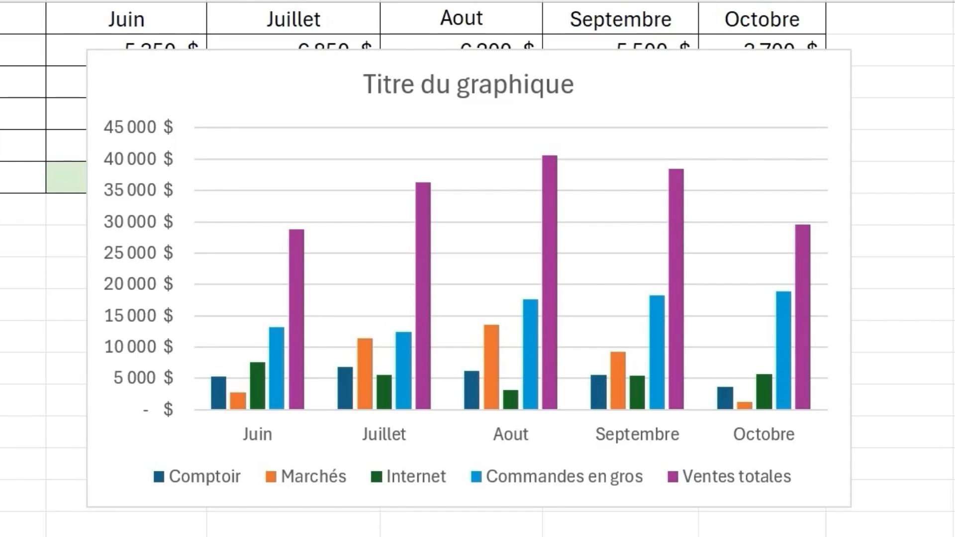
- Replace the chart's placeholder title with "Total des ventes"
click(371, 85)
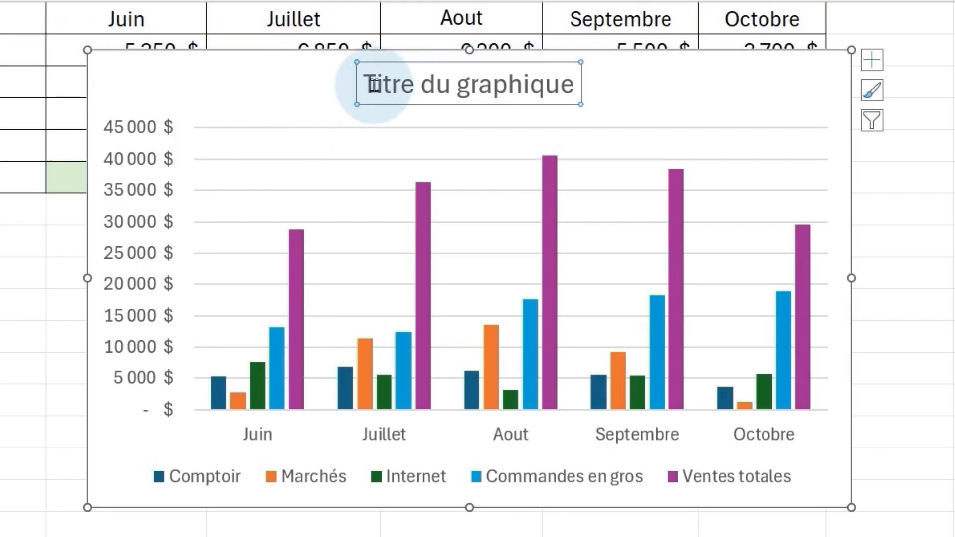
drag(370, 85, 580, 99)
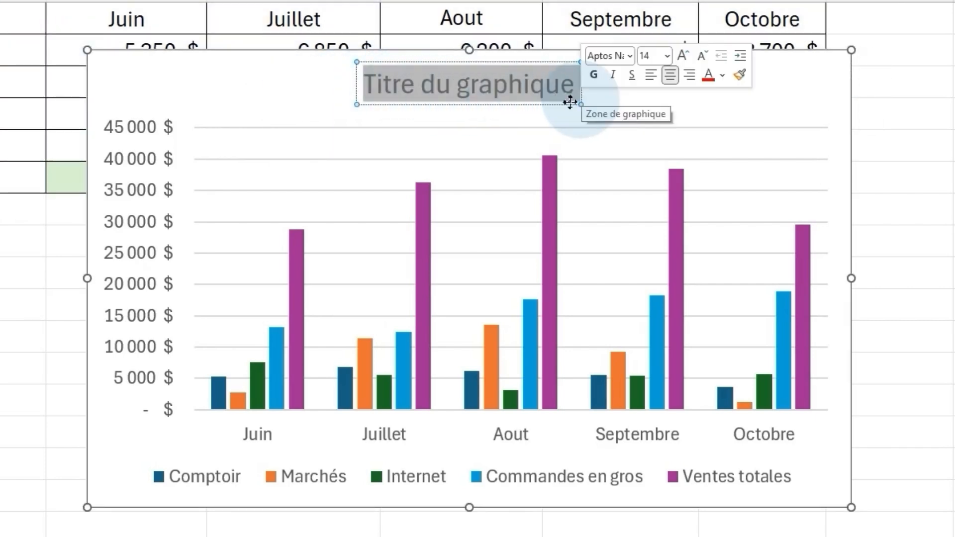
text(Tota)
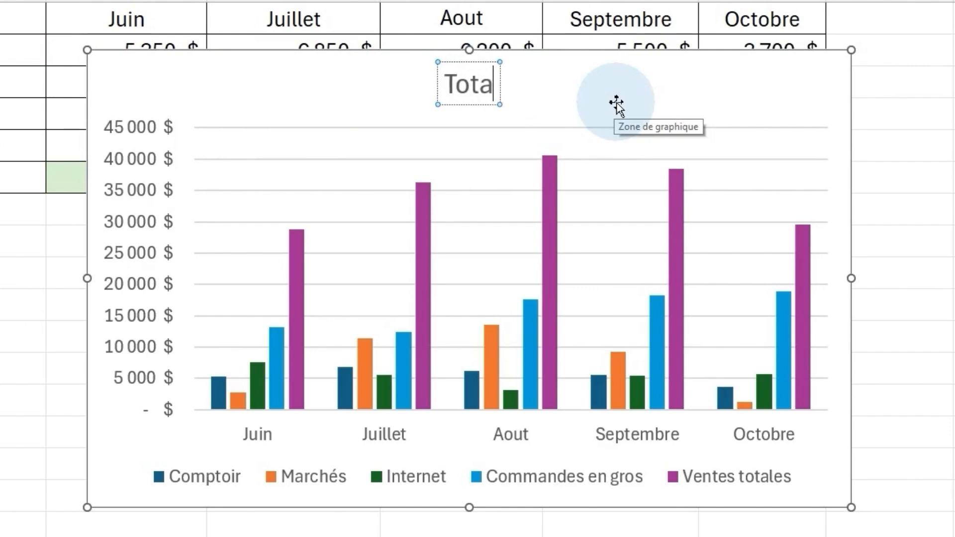
text(l des ventes)
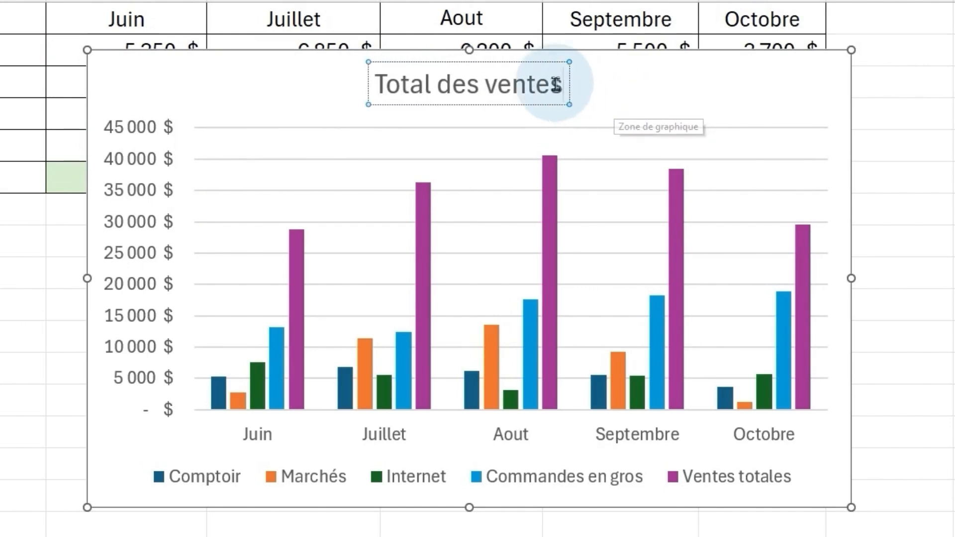
- Set the chart title's font size to 20 and its text colour to light blue
drag(561, 82, 375, 80)
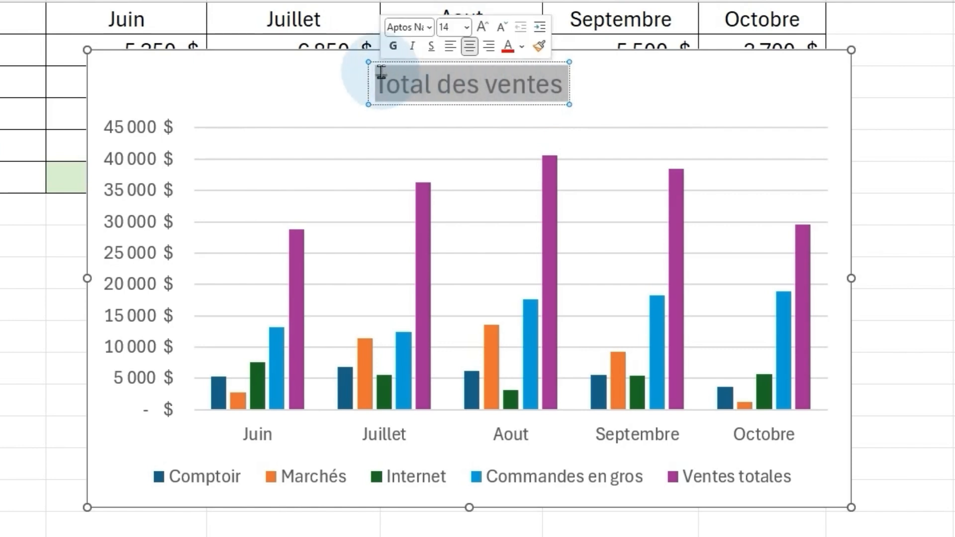
click(466, 28)
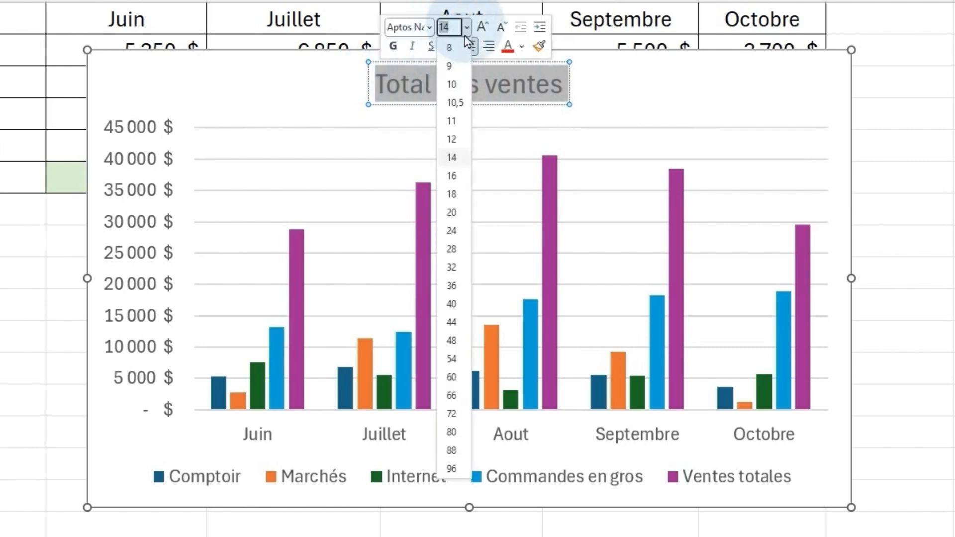
click(456, 177)
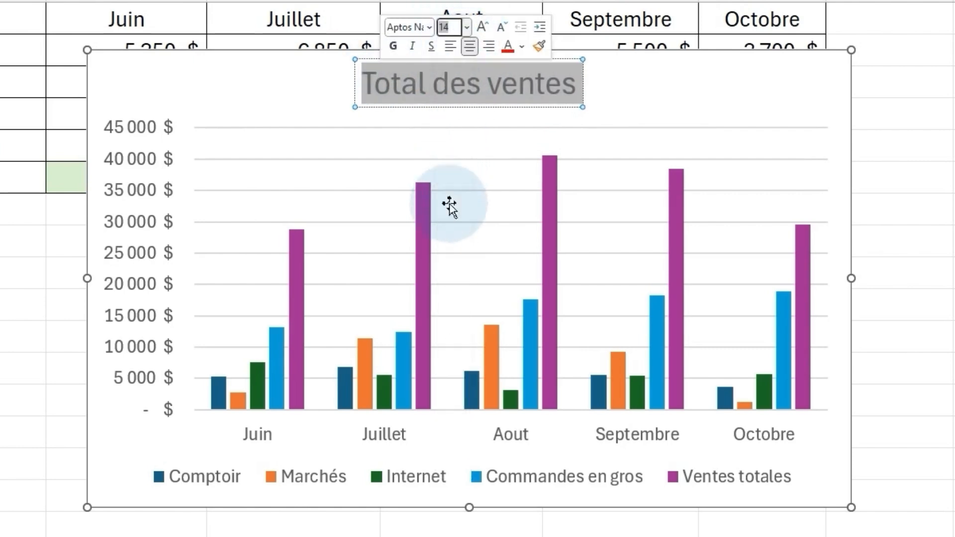
click(522, 47)
click(560, 149)
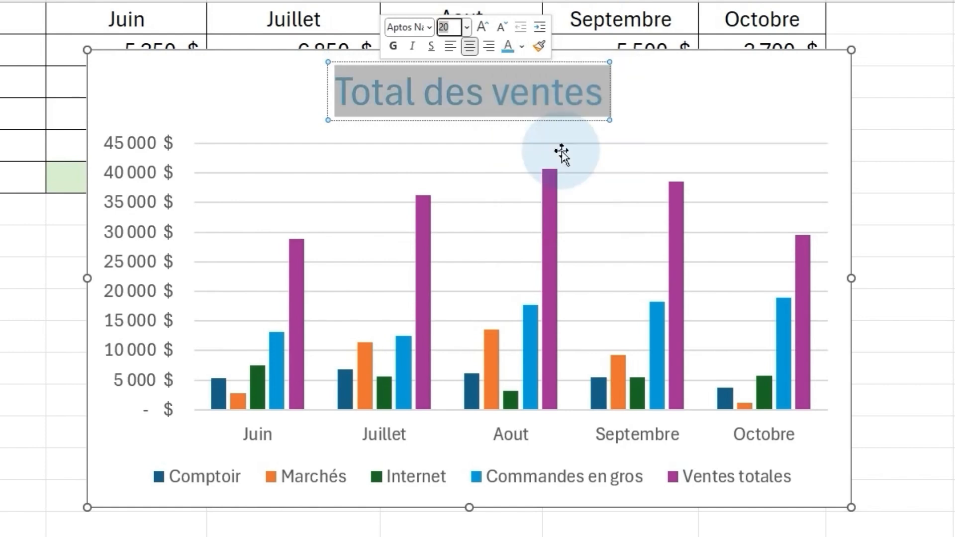
- Make the chart title bold and underlined
click(395, 47)
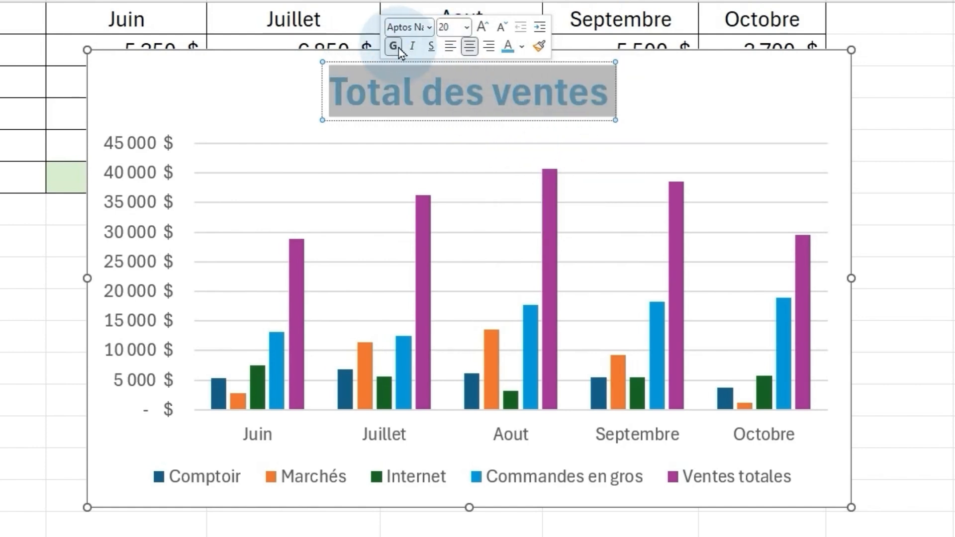
click(432, 47)
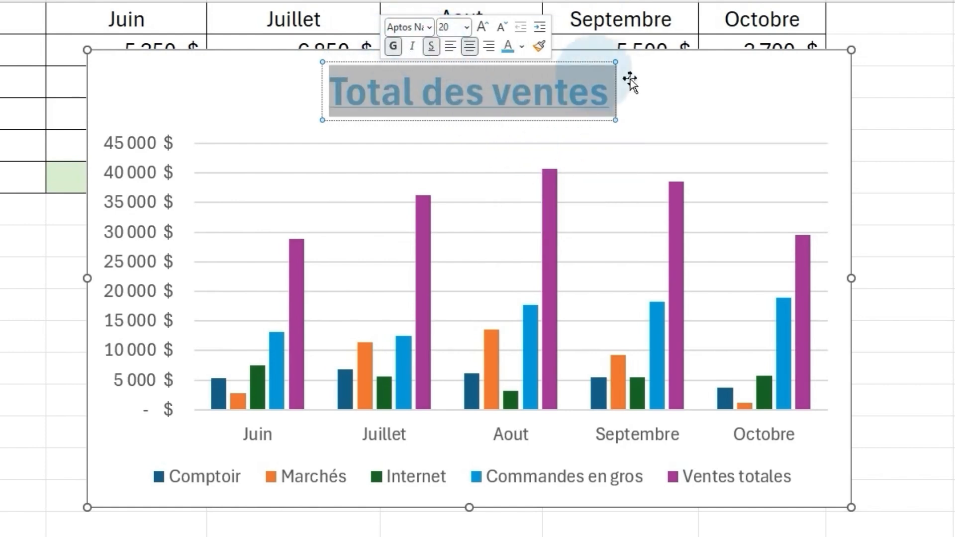
click(666, 81)
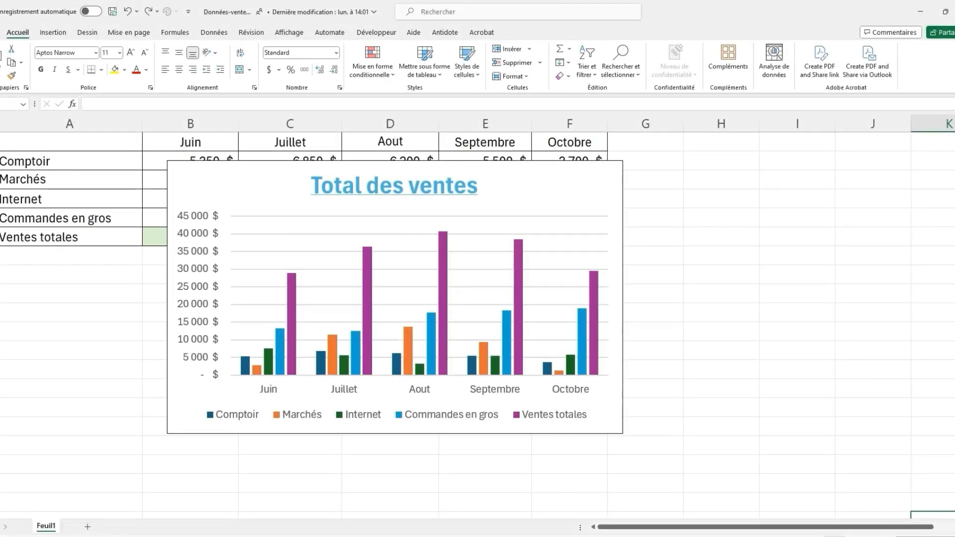
- Fill the chart area's background with the light grey theme colour
click(537, 181)
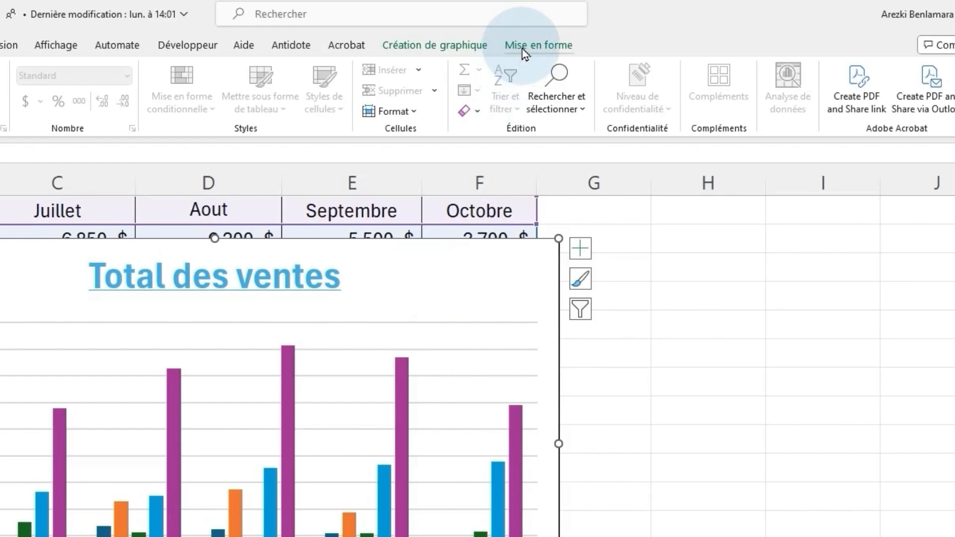
click(557, 42)
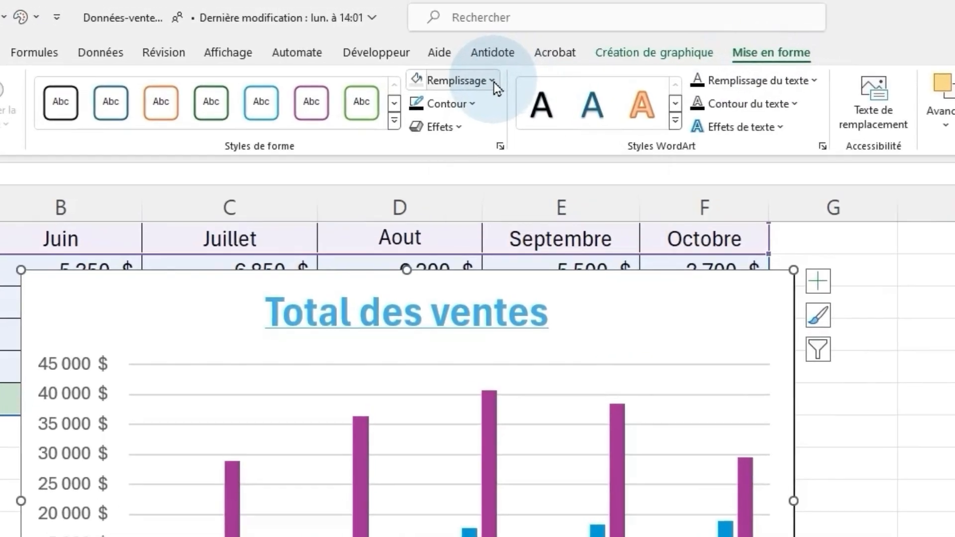
click(504, 65)
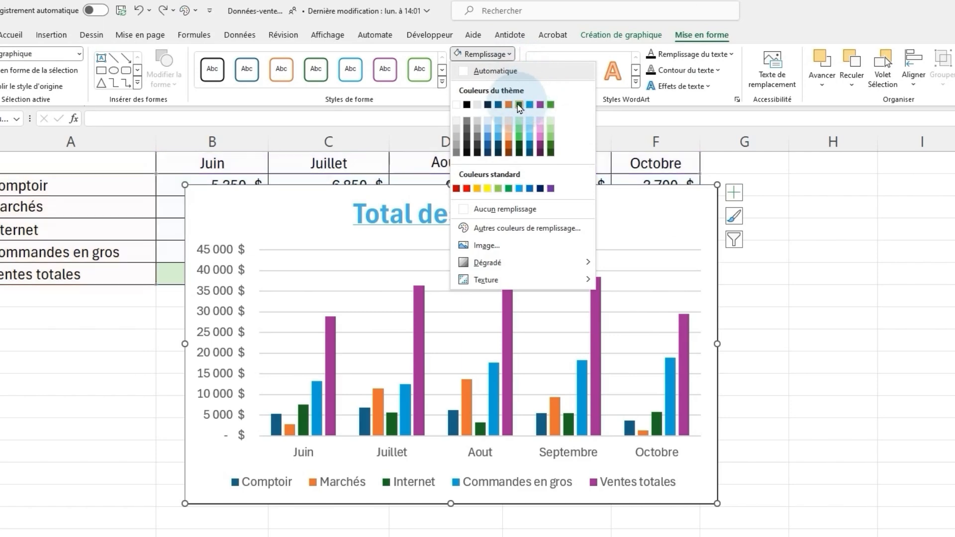
click(476, 105)
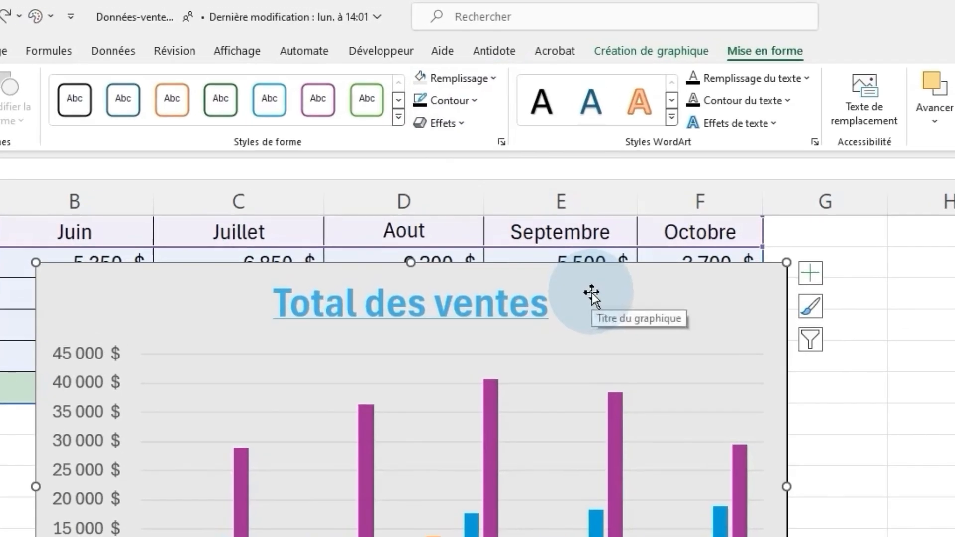
- Set the thickness of the chart area's outline to 3 pt
click(475, 106)
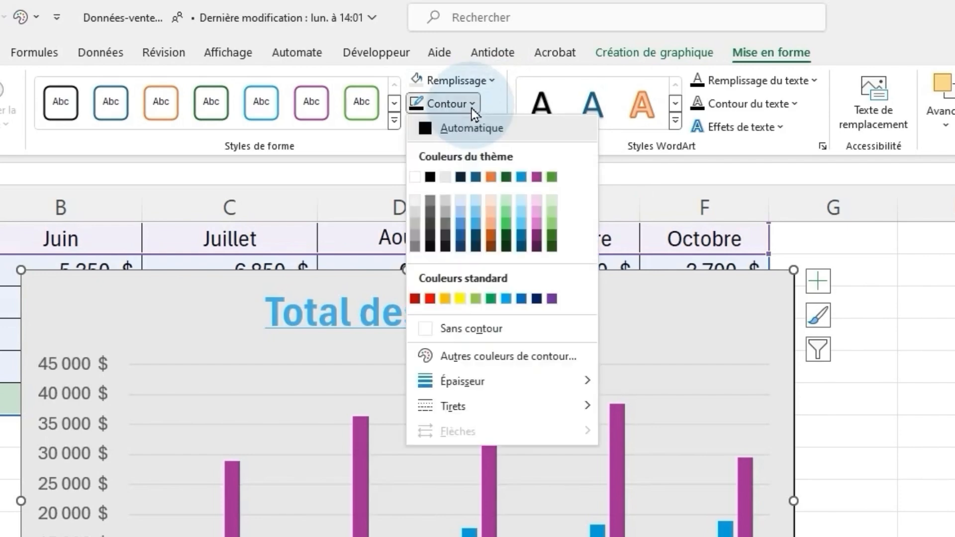
mouse_move(572, 386)
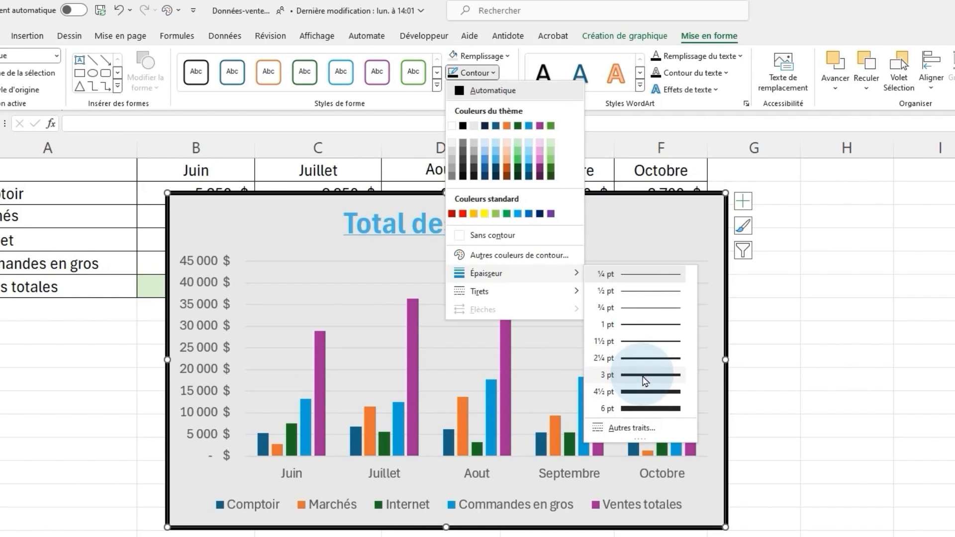
click(645, 381)
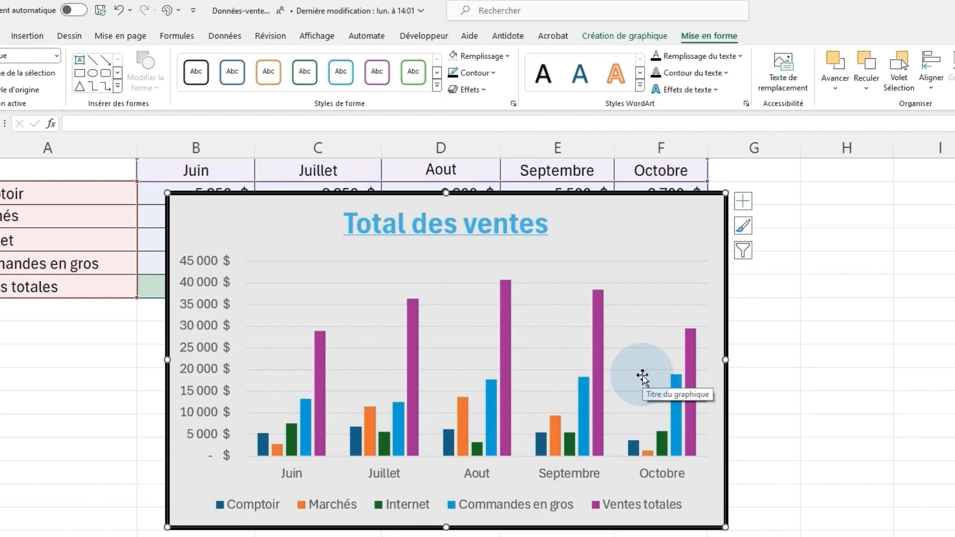
- Fill all columns of the Ventes totales series with a light shade of the purple theme colour
click(601, 313)
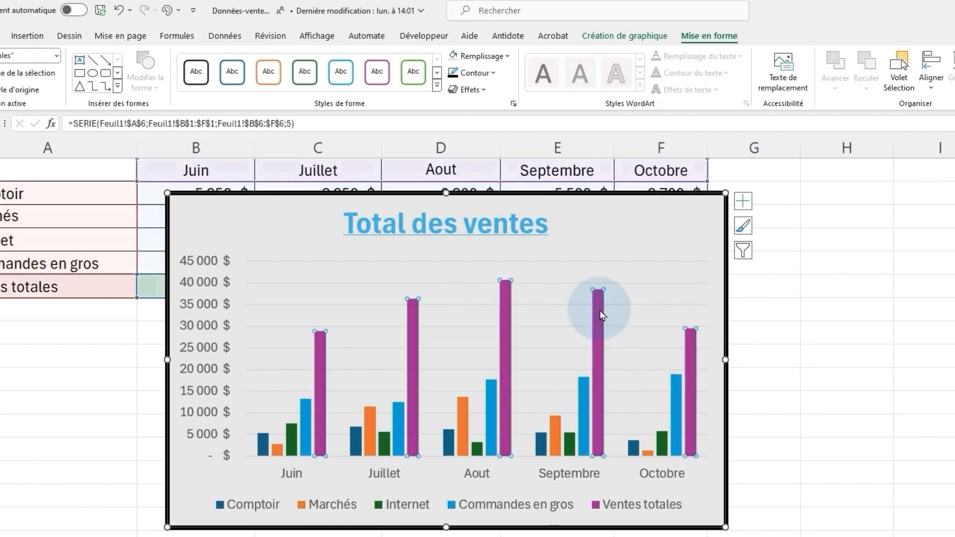
click(512, 59)
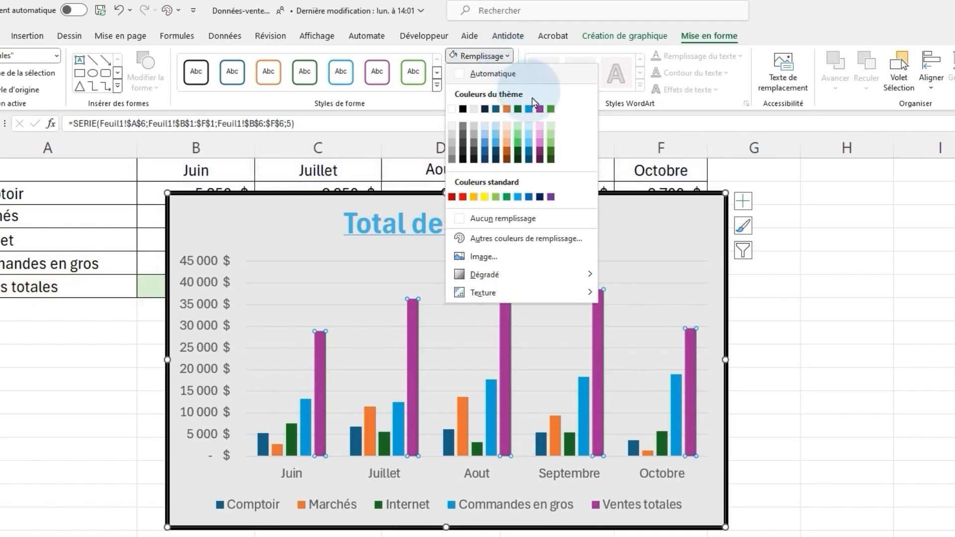
click(543, 138)
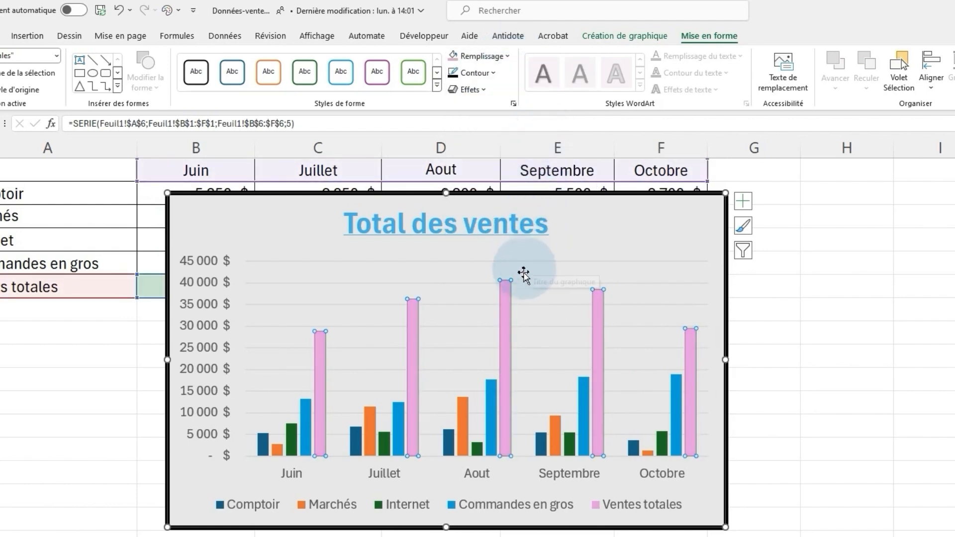
- Fill only the Aout column of the Ventes totales series with a dark orange theme colour
click(507, 299)
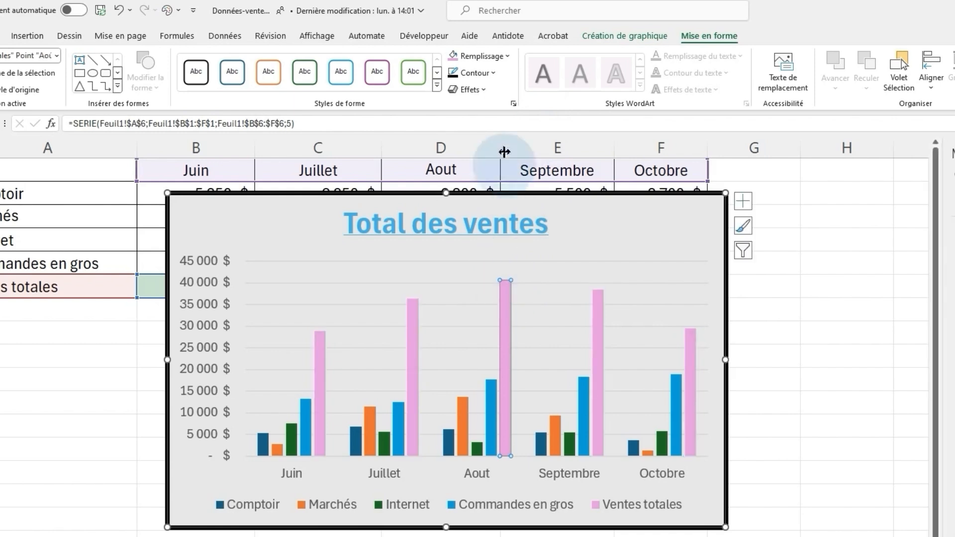
click(508, 56)
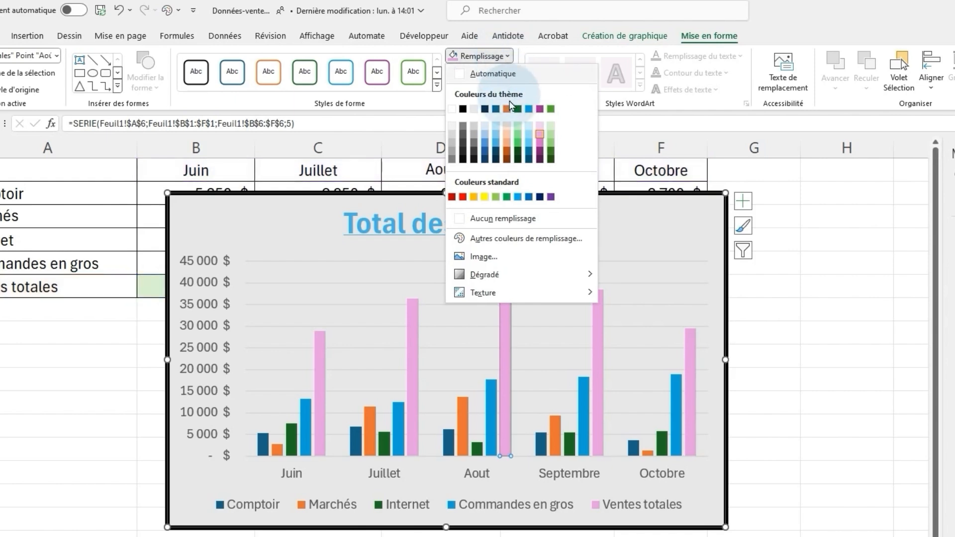
click(507, 151)
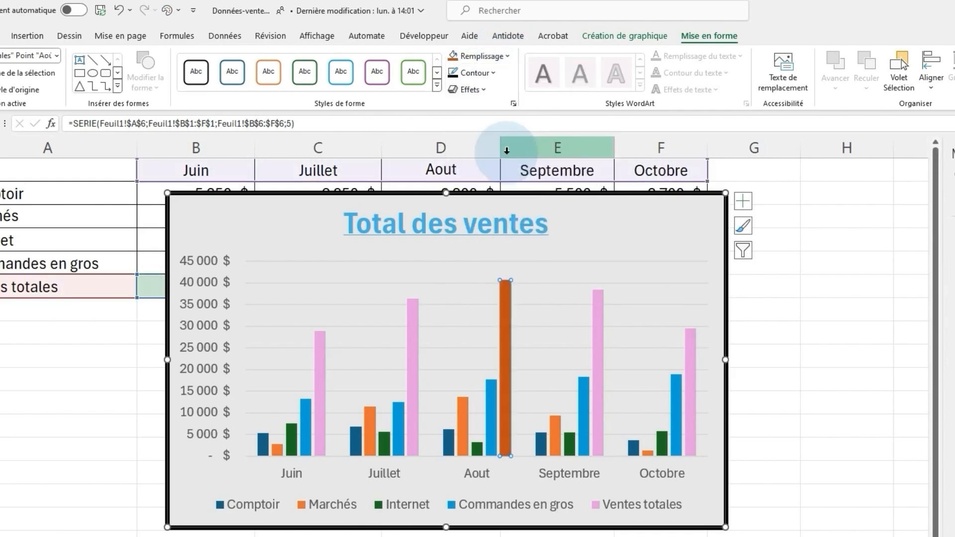
- Recolour the single Aout column of the Ventes totales series in light blue
right_click(505, 299)
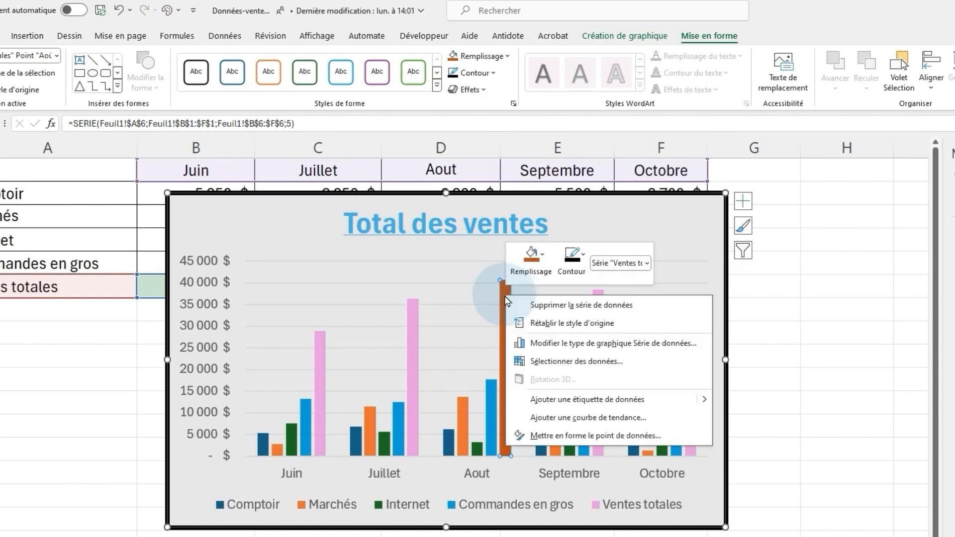
click(542, 256)
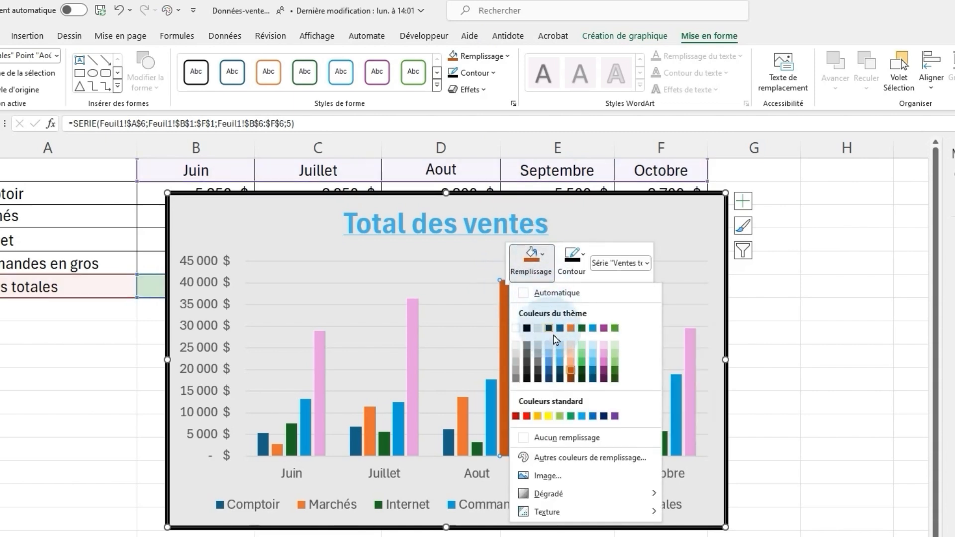
click(560, 360)
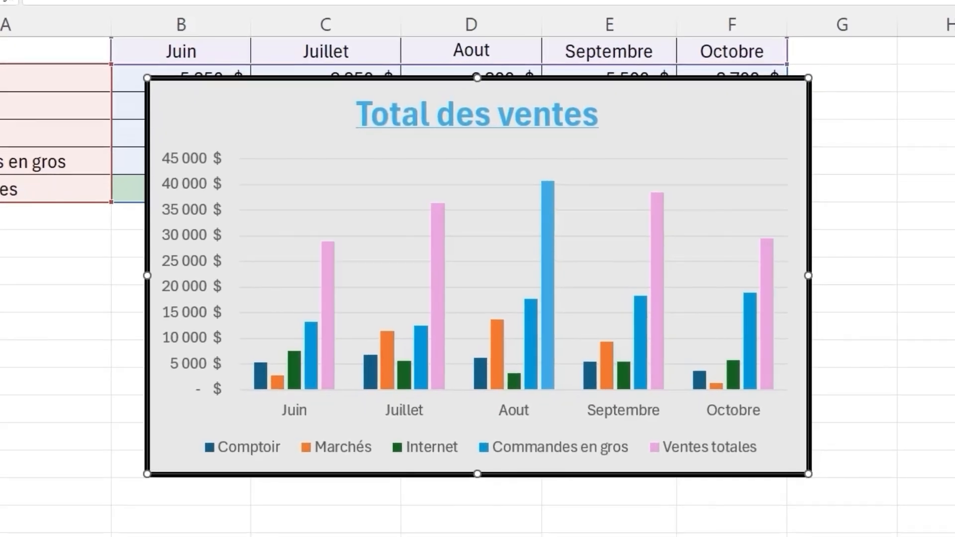
- Select the chart legend and open the font size choices for its text
click(632, 493)
click(692, 447)
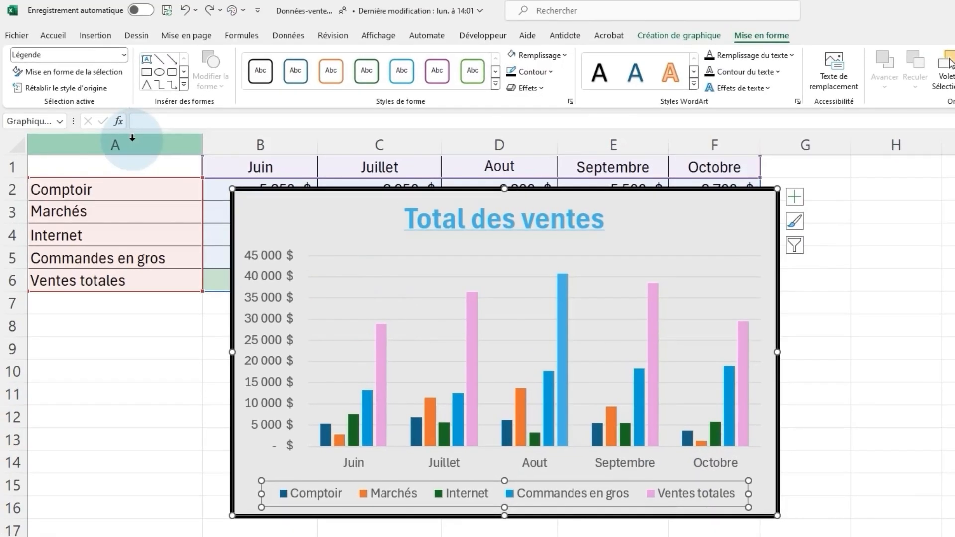
click(53, 36)
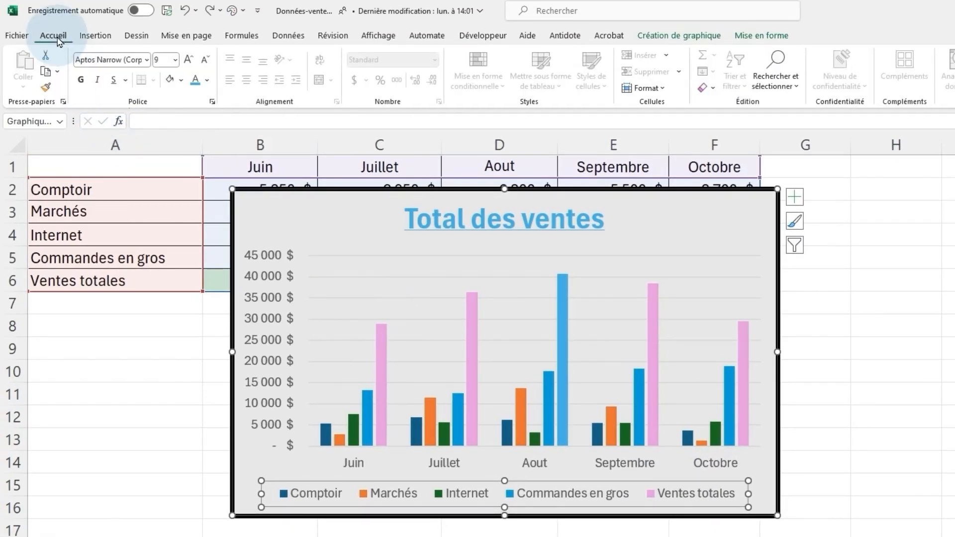
click(175, 60)
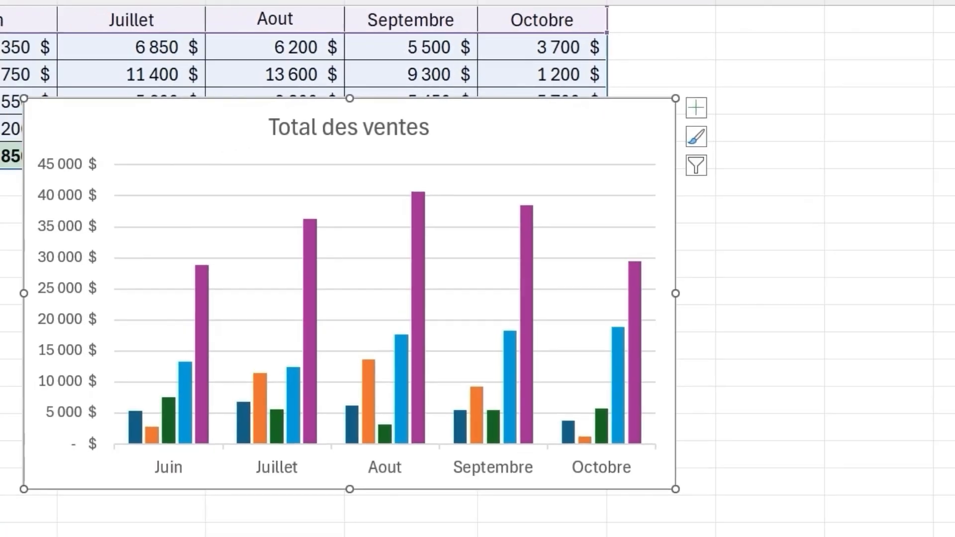
- Add a data table to the Total des ventes chart through its chart elements
click(696, 109)
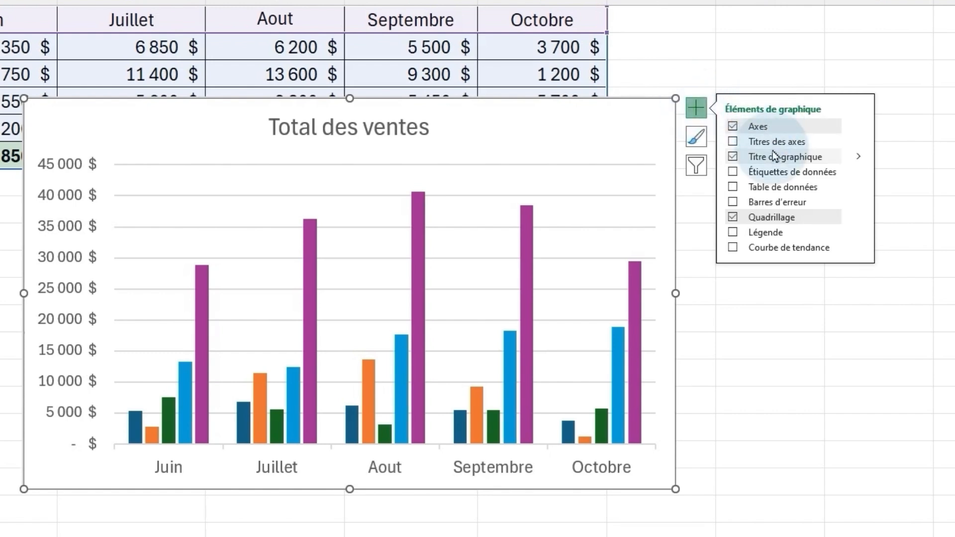
click(733, 187)
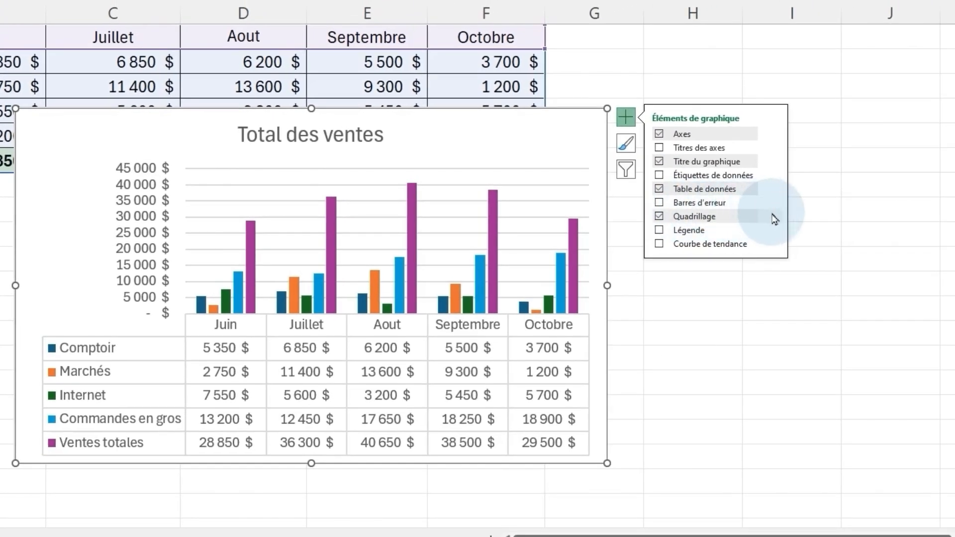
- Preview error bars and the chart style Style 3 on the Total des ventes chart
mouse_move(775, 219)
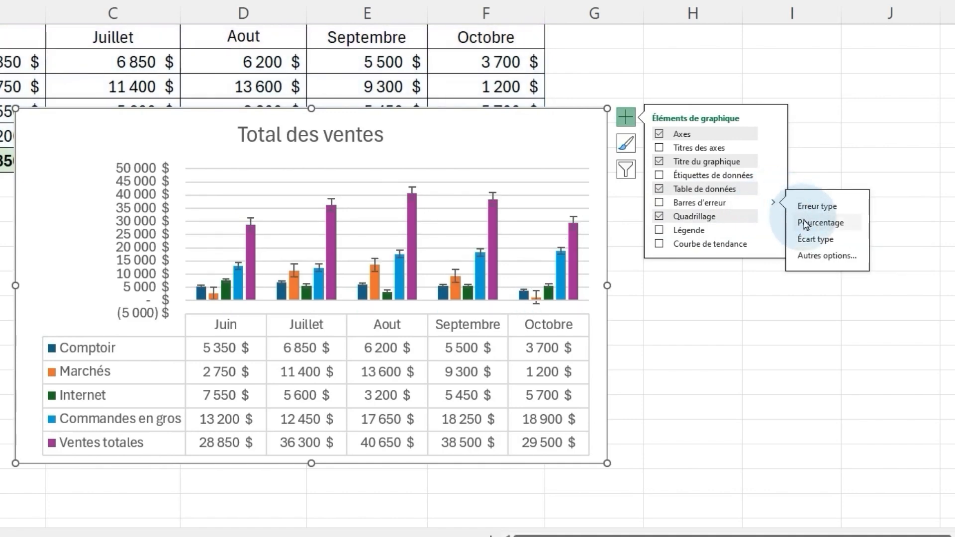
click(626, 144)
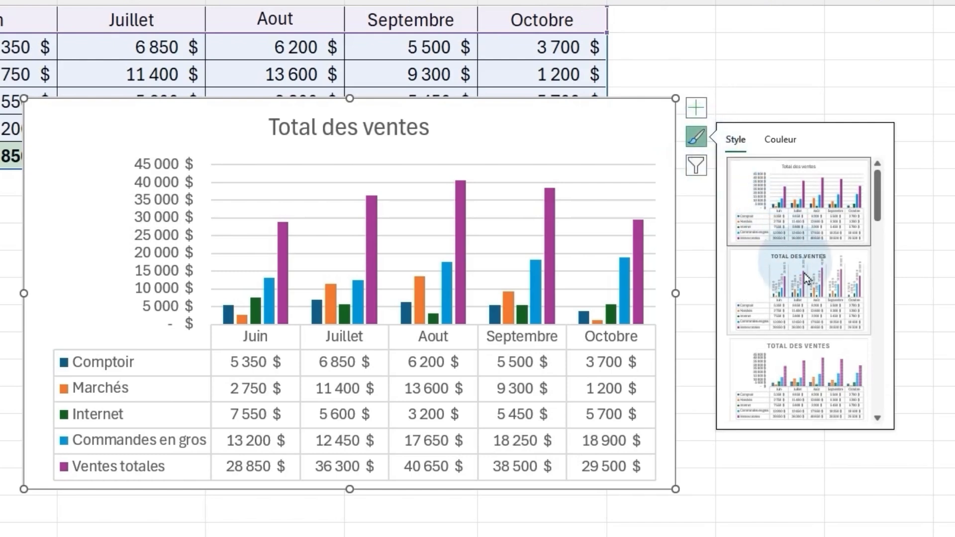
click(808, 374)
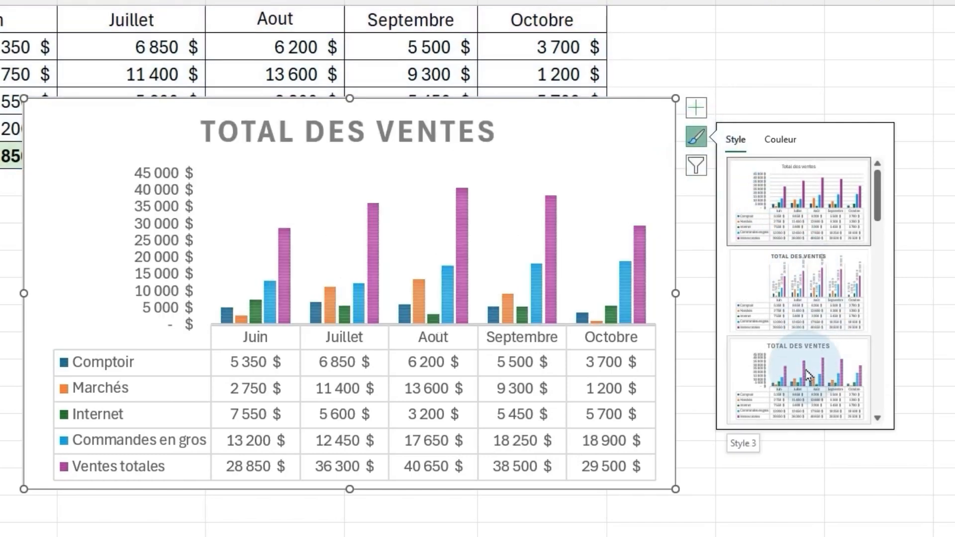
- Clear every series in the chart filter and tick only Ventes totales
click(703, 169)
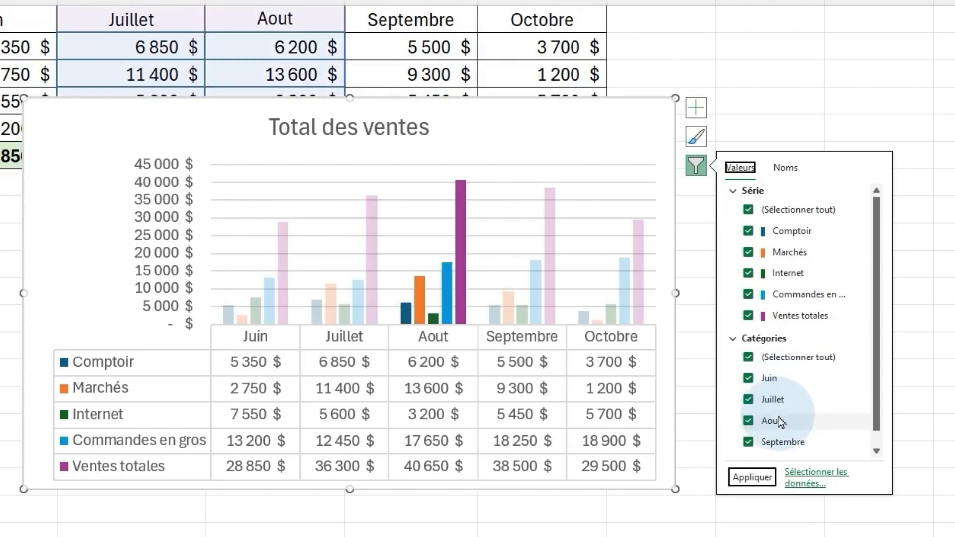
click(749, 210)
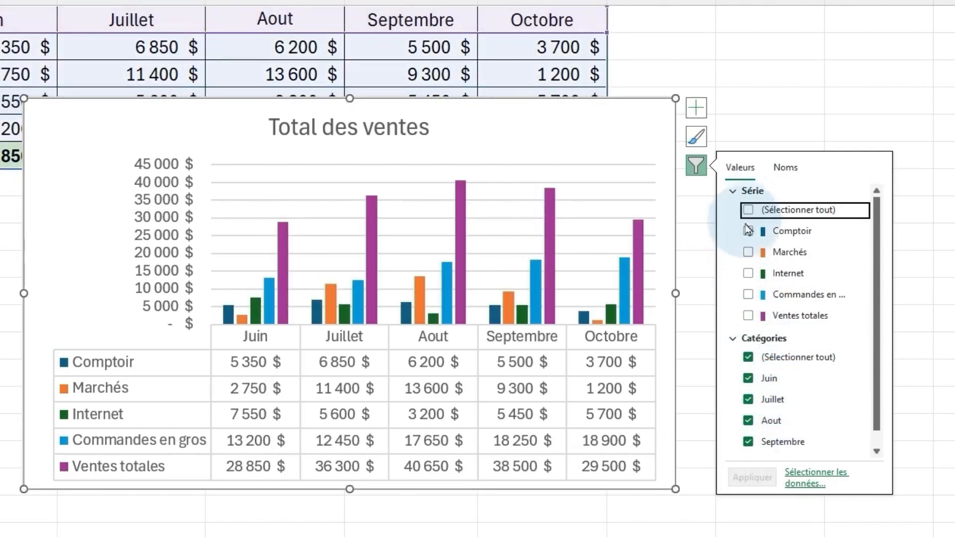
click(749, 317)
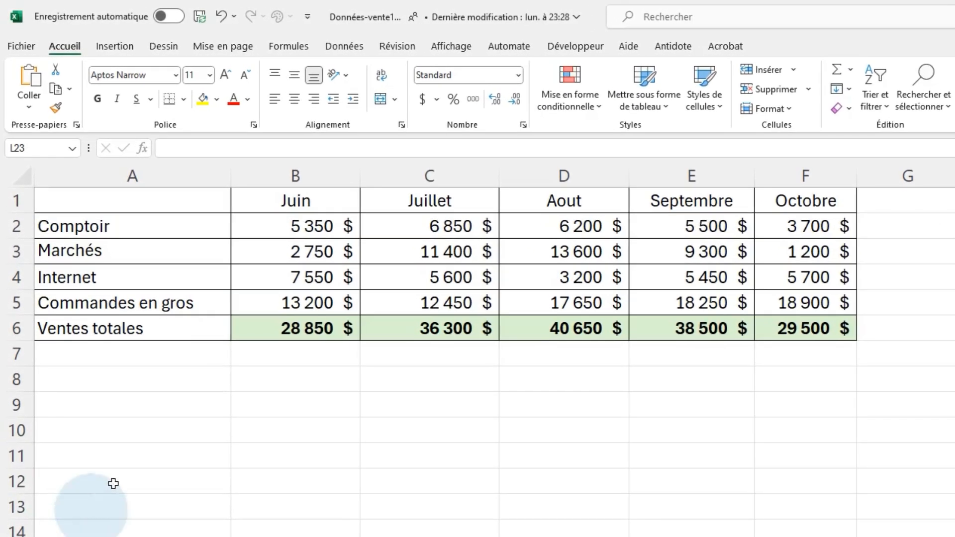
- Insert a 3D clustered column chart from the Ventes totales values B6:F6 and the month headers B1:F1
click(295, 329)
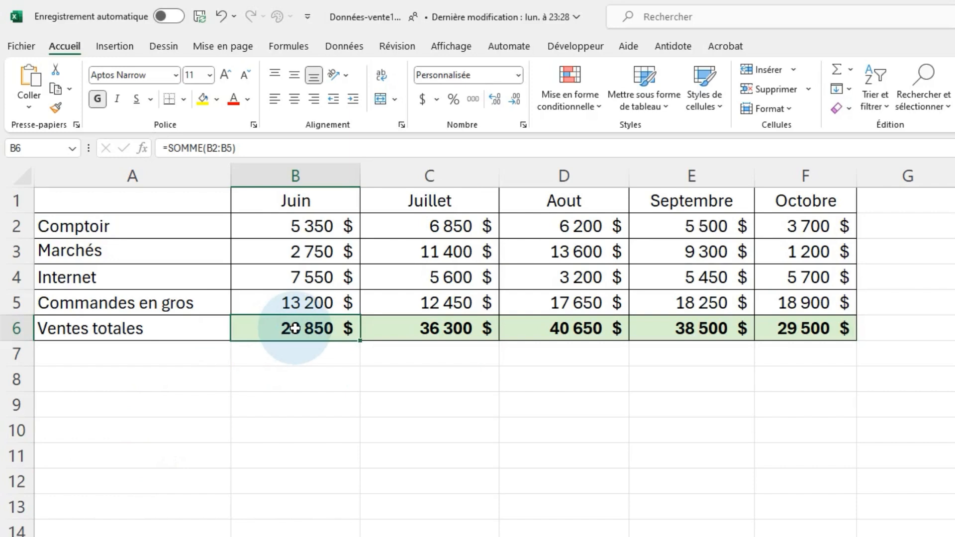
drag(295, 329, 771, 327)
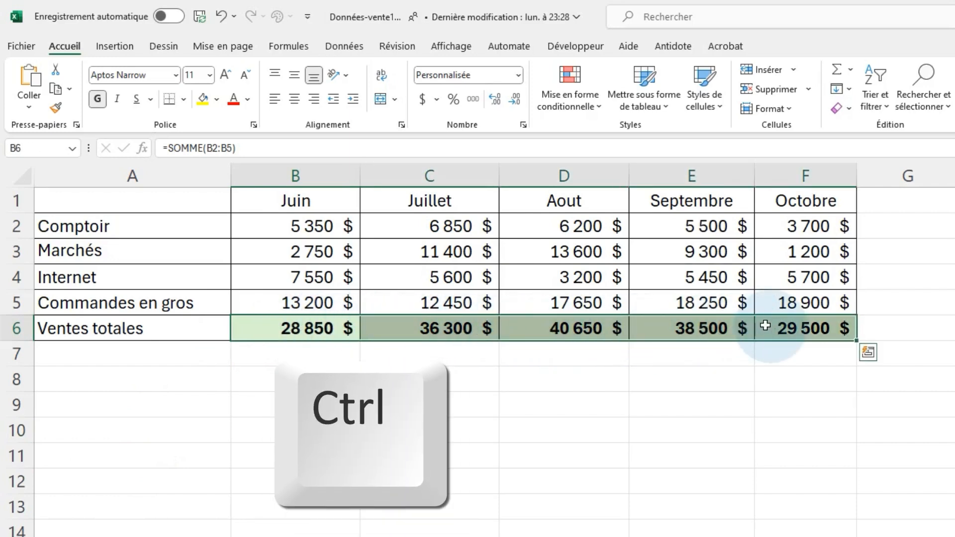
ctrl+click(308, 206)
drag(309, 206, 785, 200)
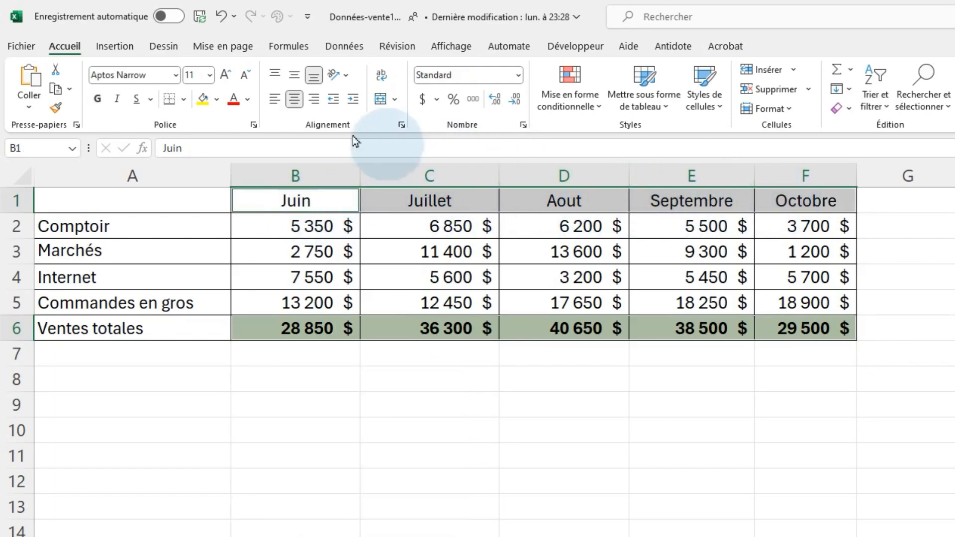
click(123, 52)
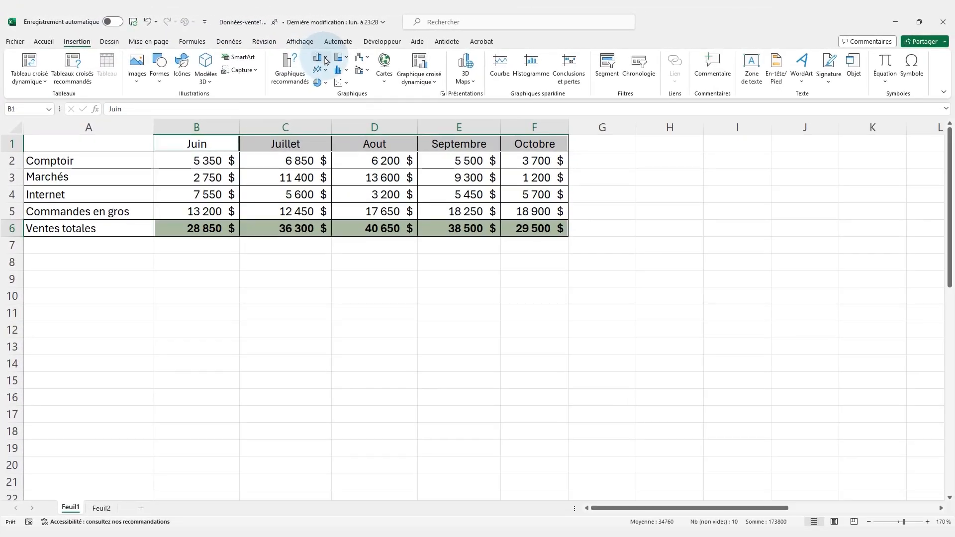
click(326, 61)
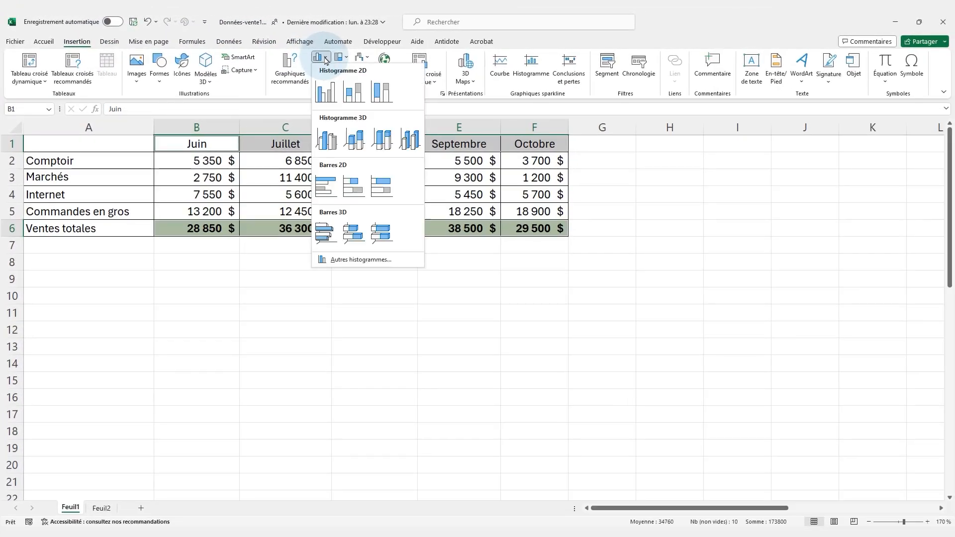
click(324, 135)
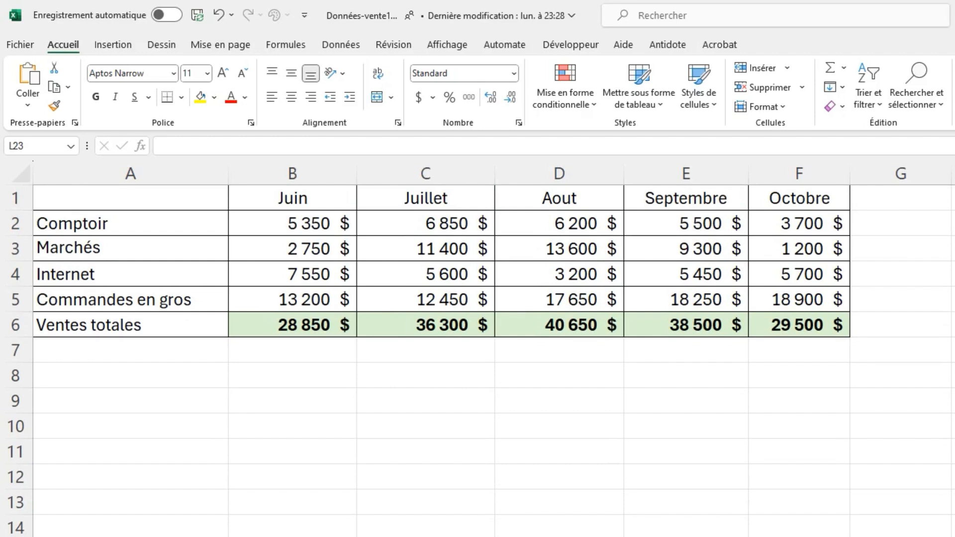
- Insert a 2D pie chart from the August sales values in D2:D5
click(548, 227)
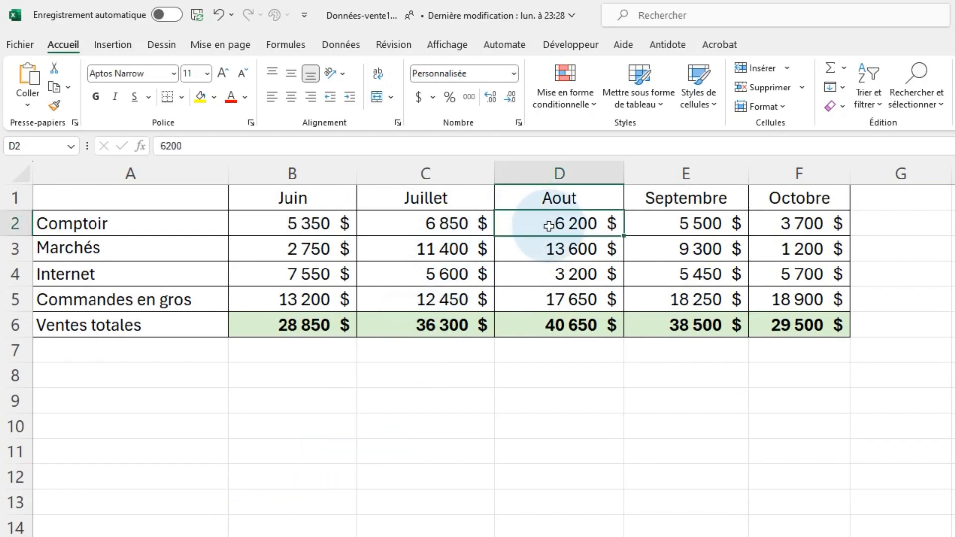
drag(549, 227, 550, 298)
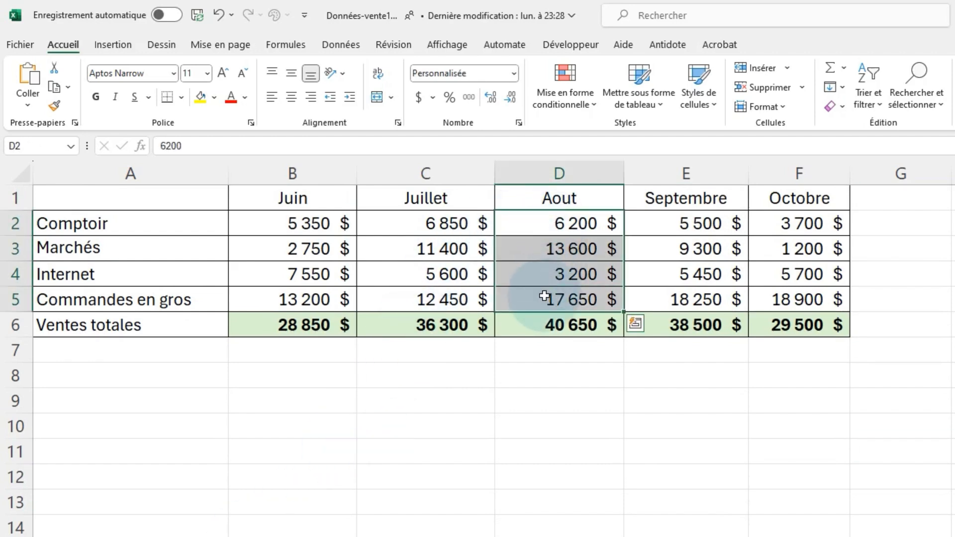
click(110, 52)
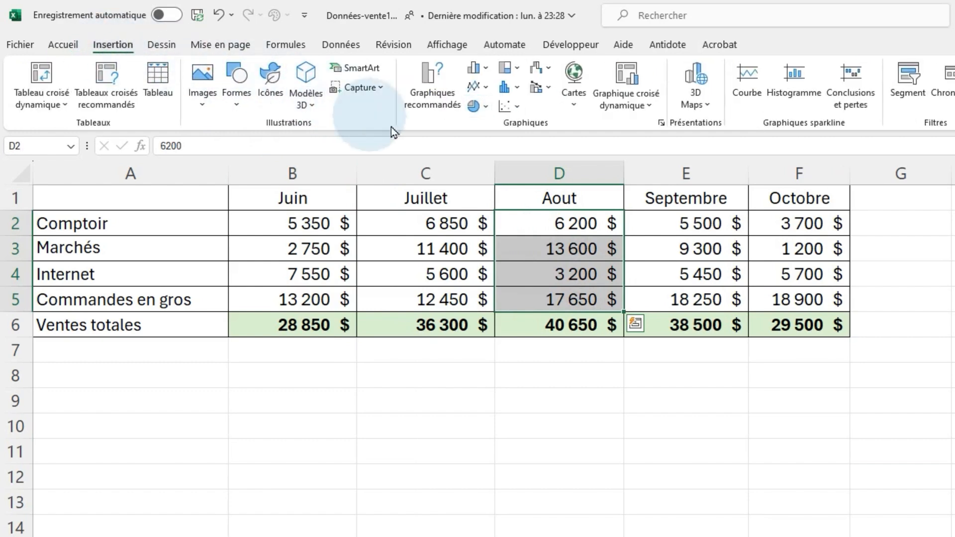
click(485, 107)
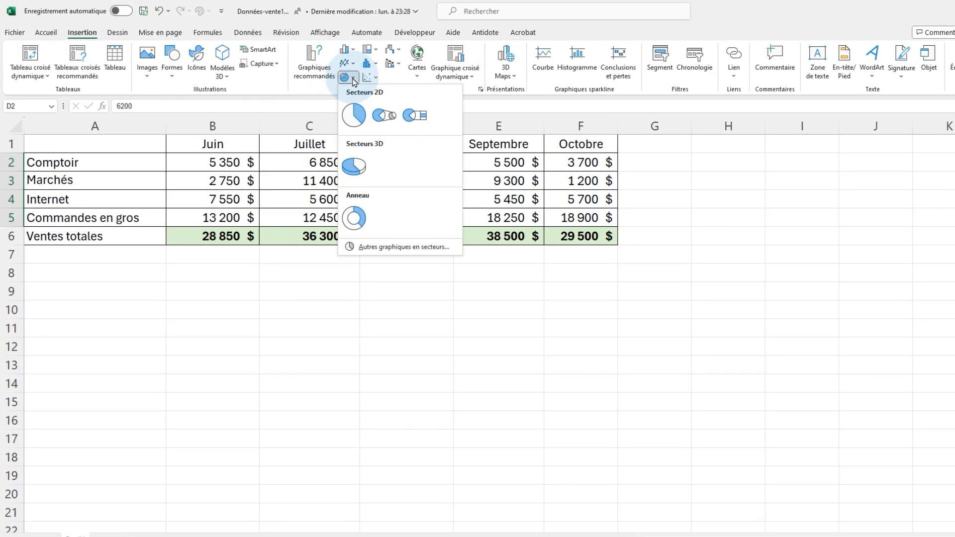
click(354, 115)
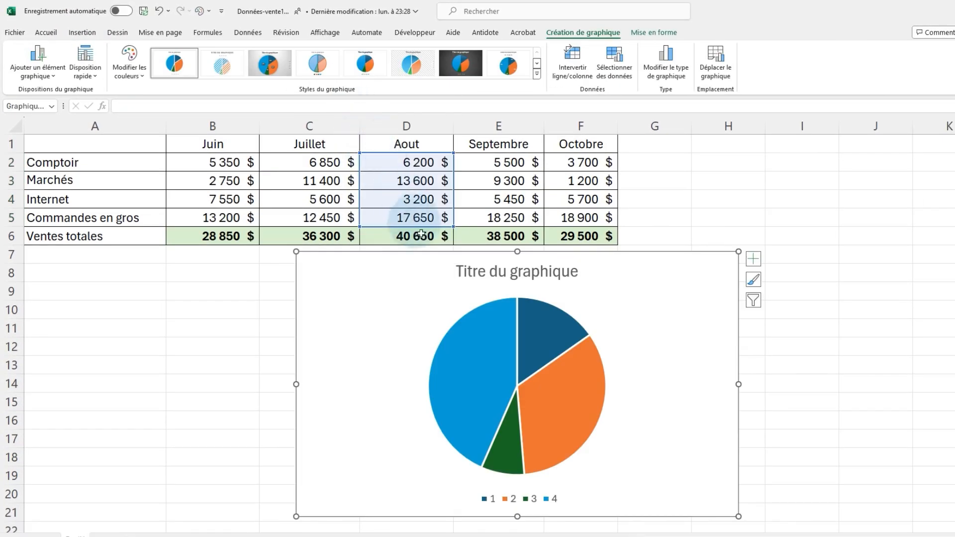
- Change the pie chart's title to "Ventes du mois d'aout par catégorie"
click(456, 276)
drag(456, 277, 582, 273)
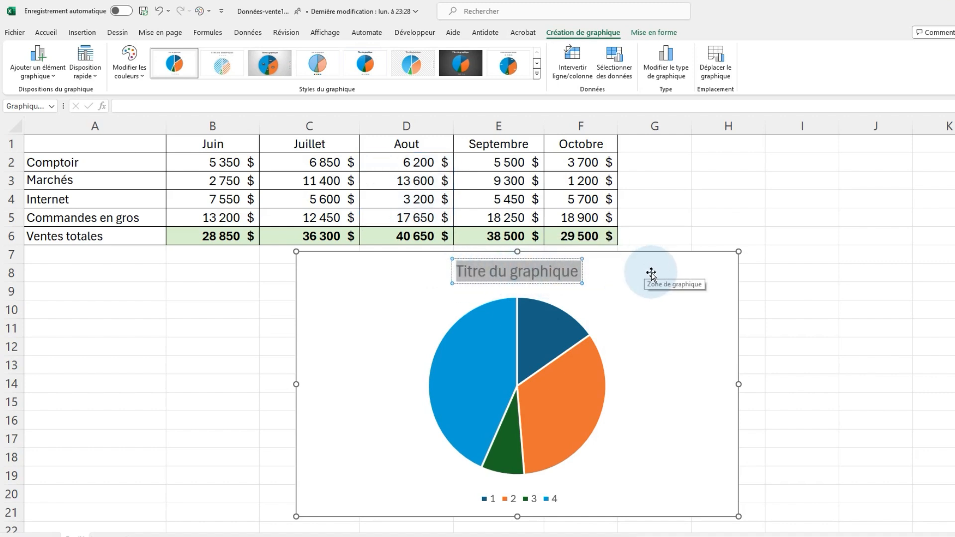
text(Ventes du mois d'aout par catégorie)
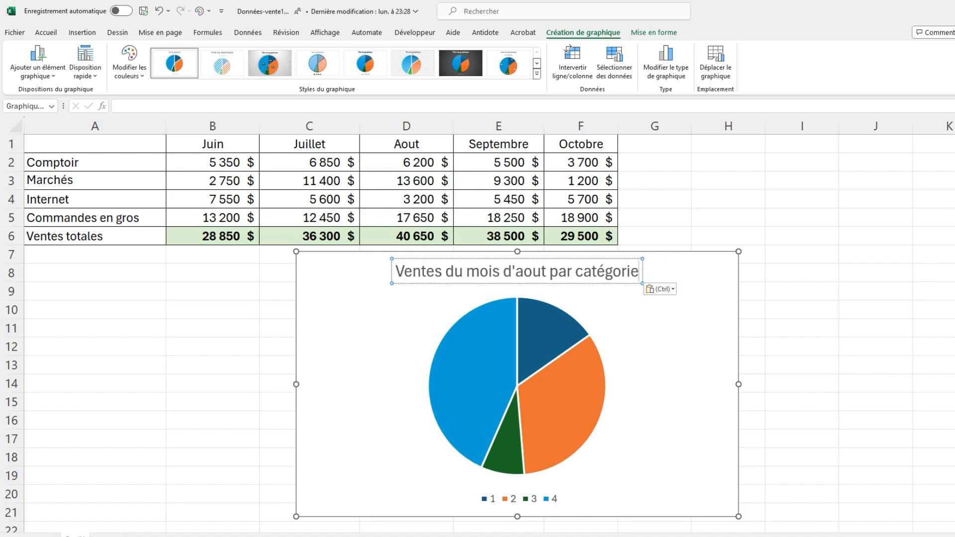
- Set the pie chart's legend labels to the category names in A2:A5 through its data source
click(551, 500)
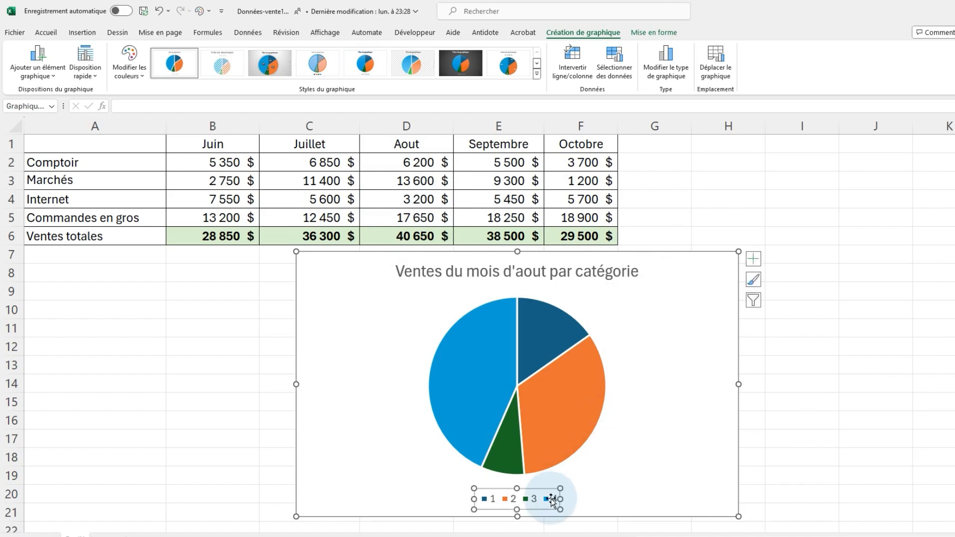
right_click(551, 500)
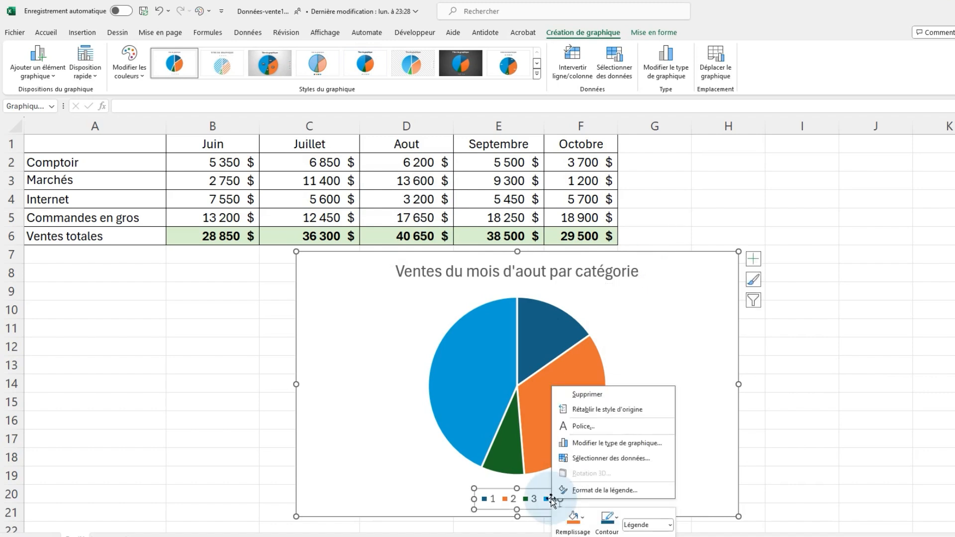
click(608, 458)
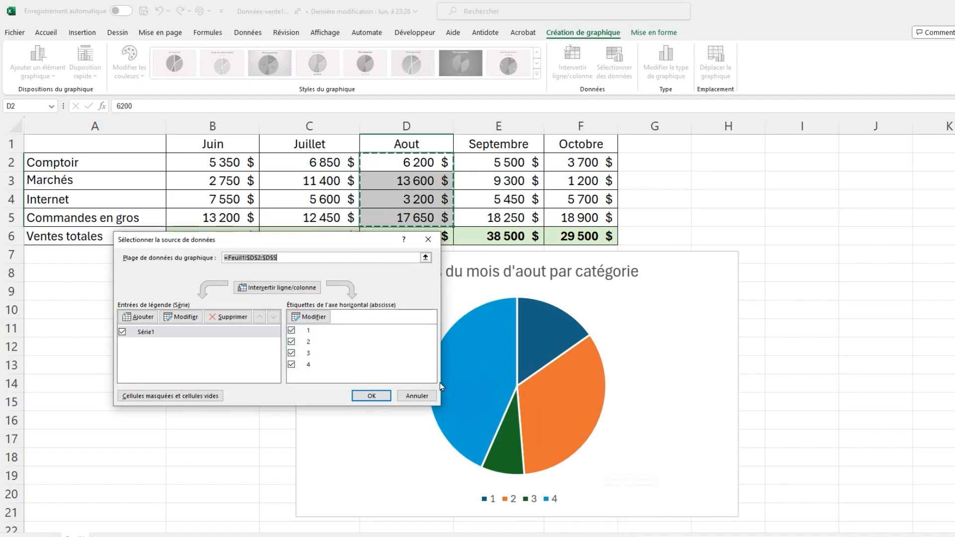
click(313, 319)
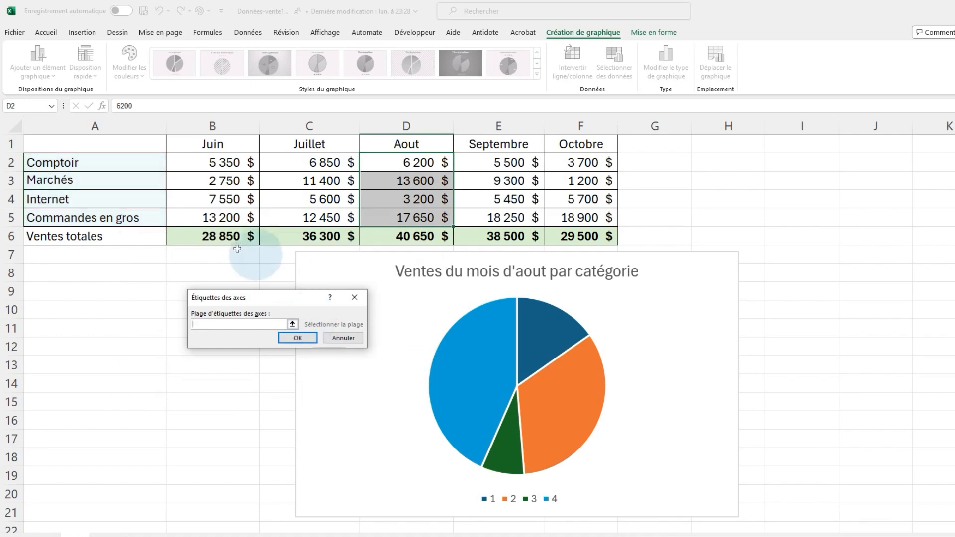
drag(119, 163, 116, 216)
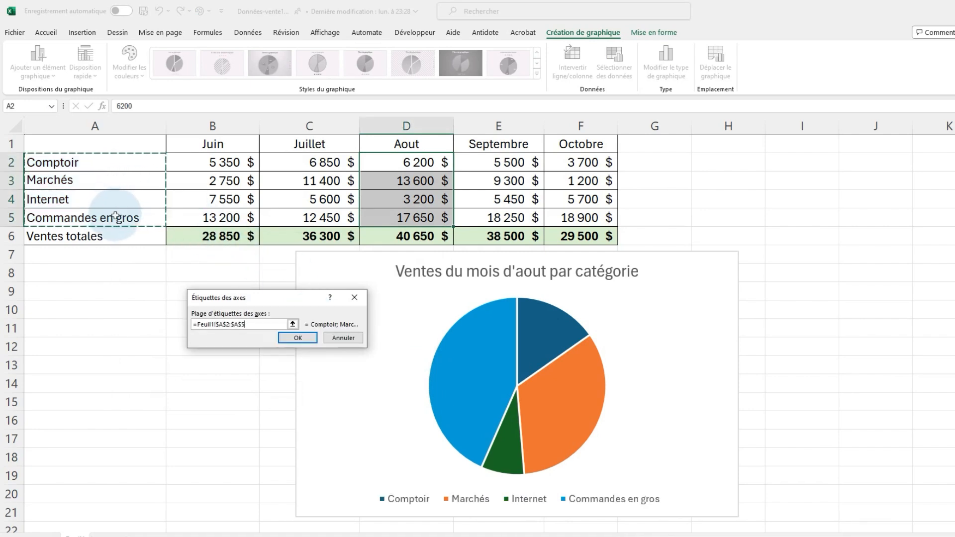
click(293, 338)
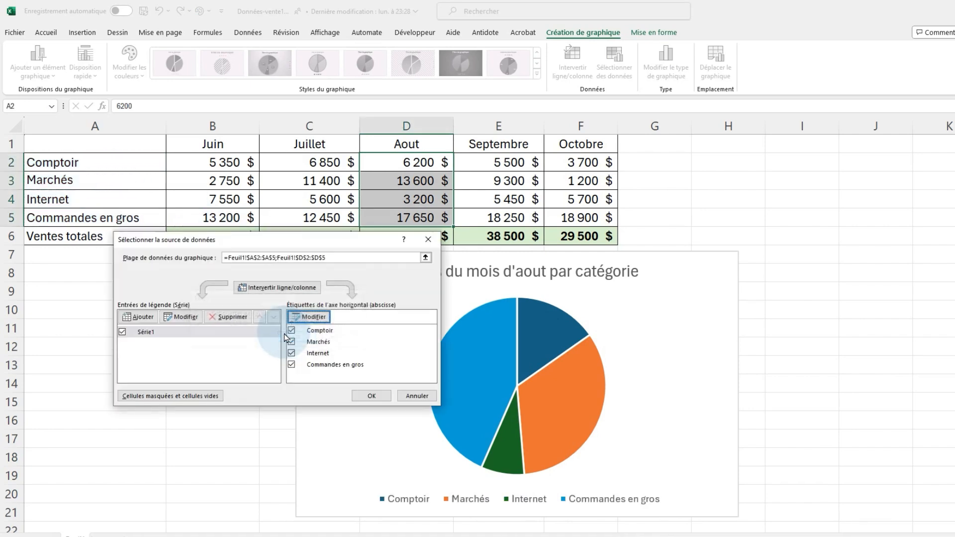
click(355, 399)
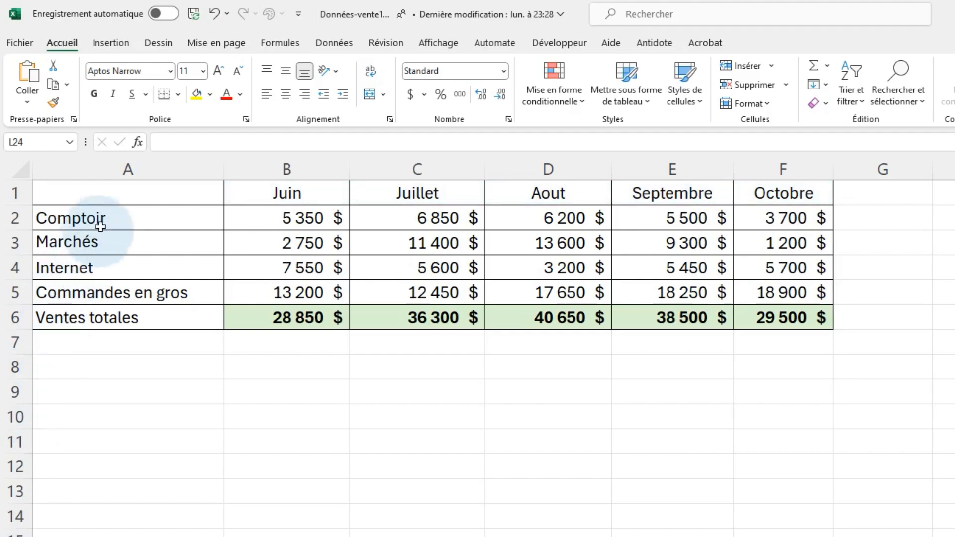
- Insert a basic 2D line chart from the month header row A1:F1 and the Marchés row A3:F3
drag(119, 195, 768, 195)
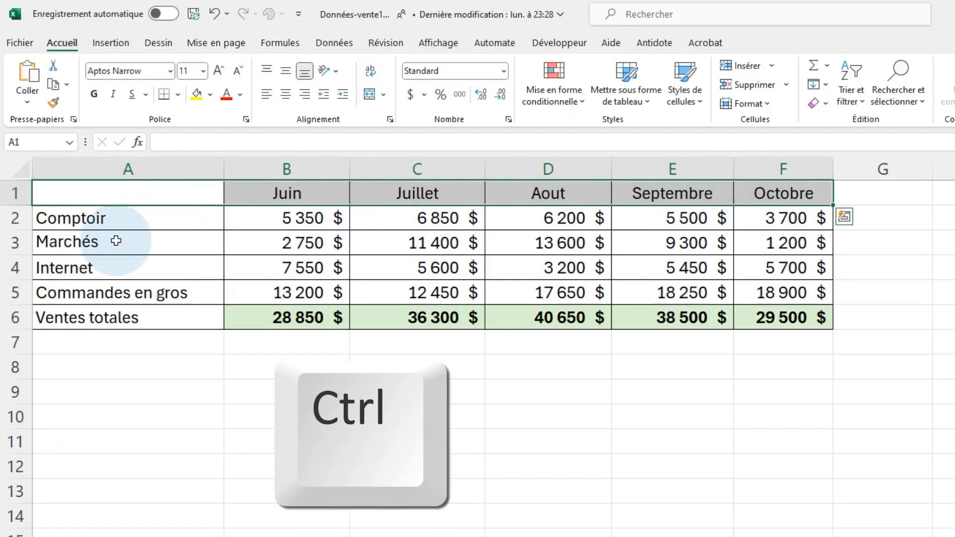
drag(116, 242, 802, 243)
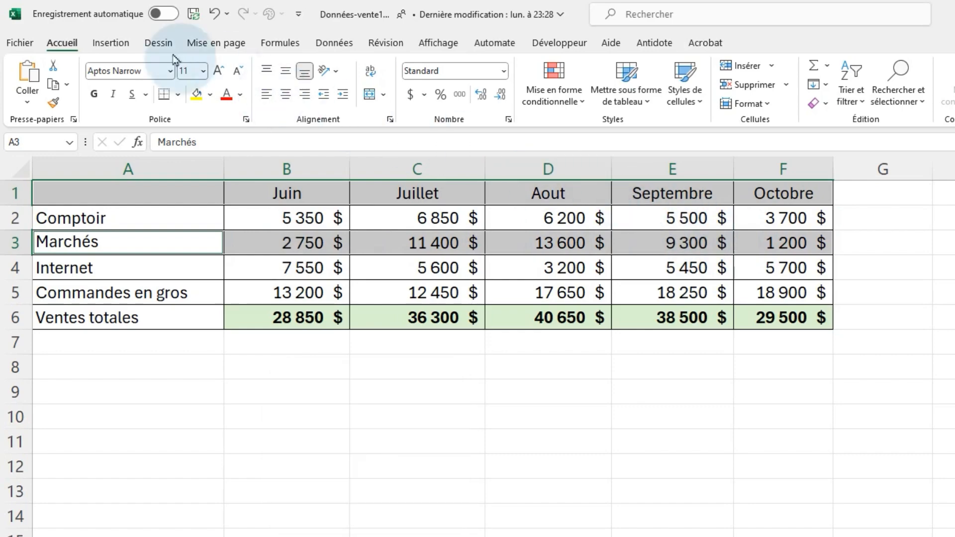
click(121, 44)
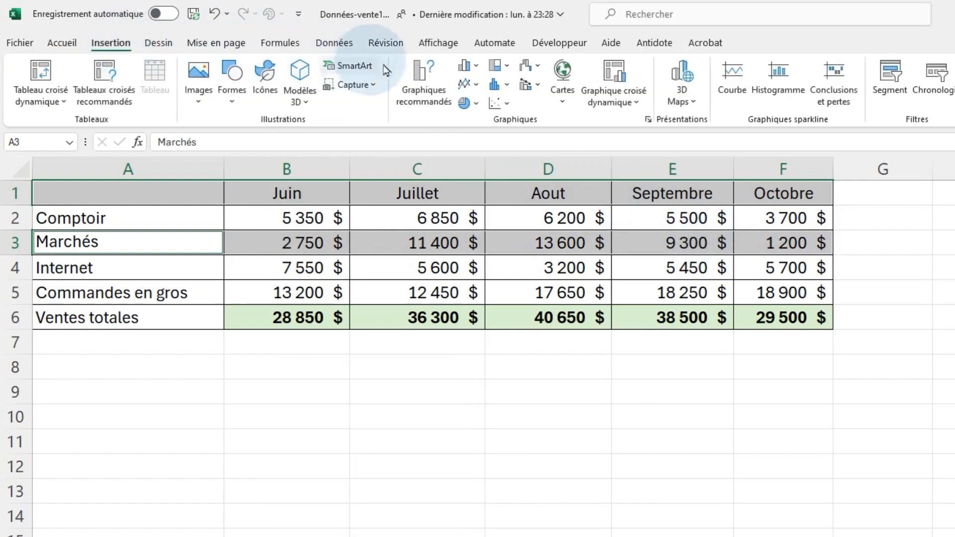
click(472, 84)
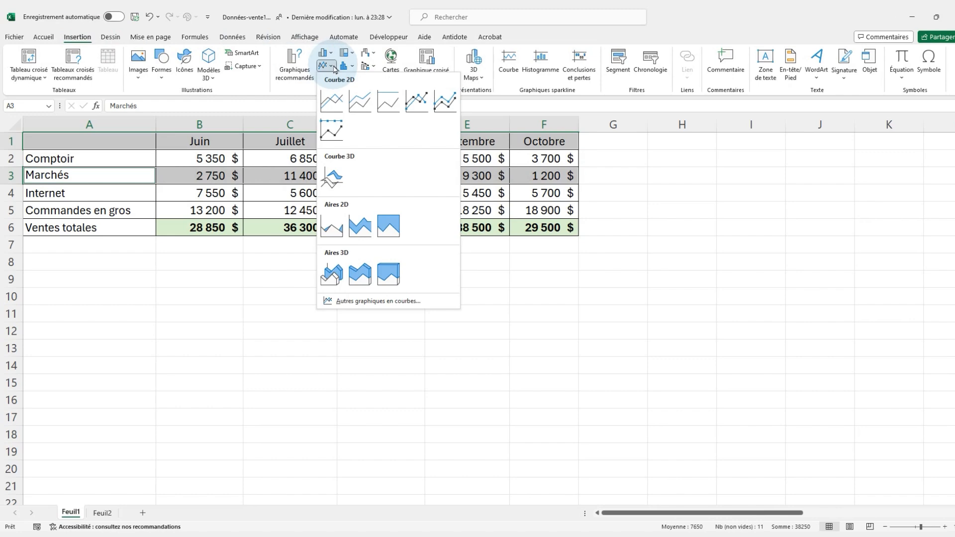
click(331, 102)
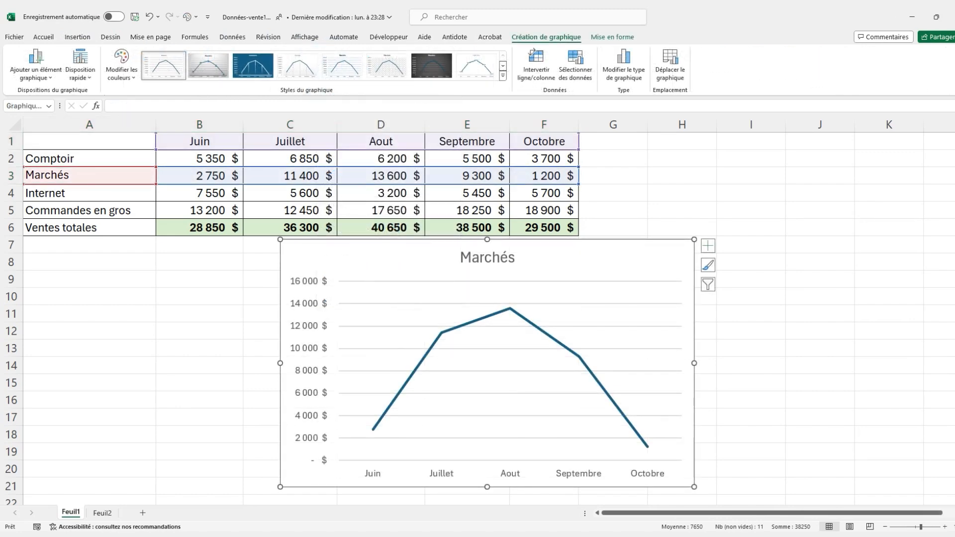